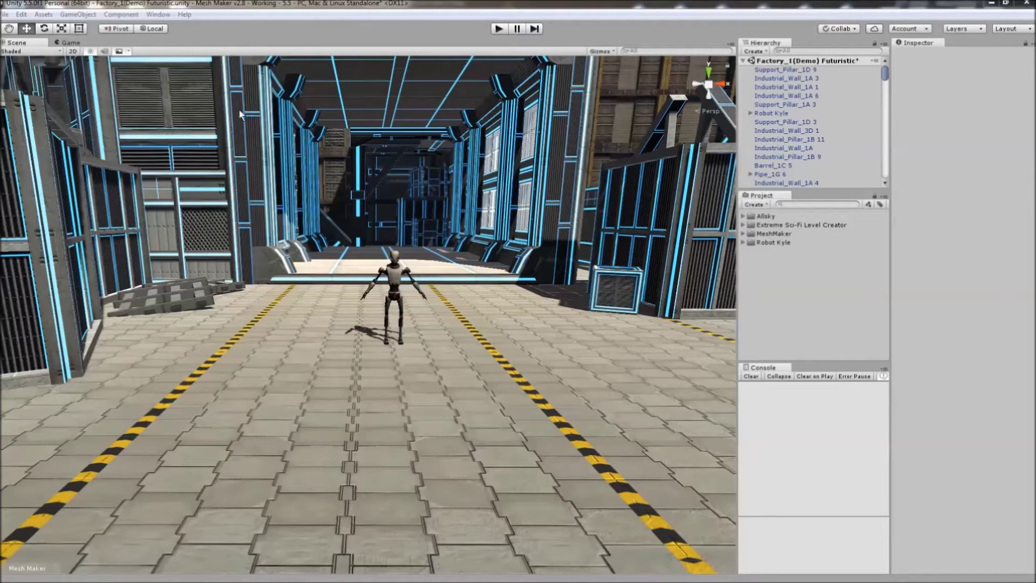
# Open Mesh Maker's Snap To Grid tool and move its window slightly aside in the scene view
pyautogui.click(158, 16)
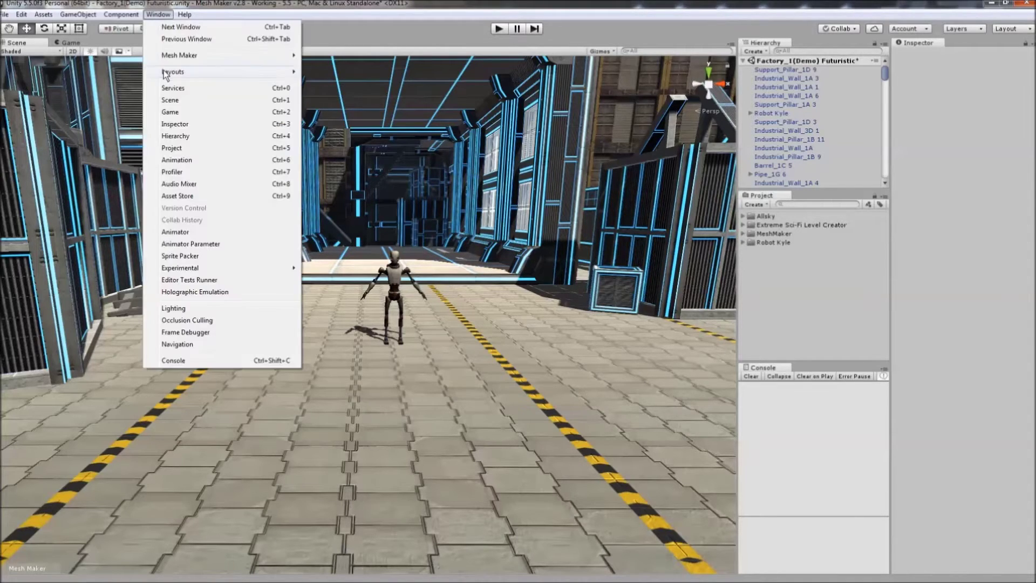
pyautogui.moveTo(154, 59)
pyautogui.moveTo(236, 52)
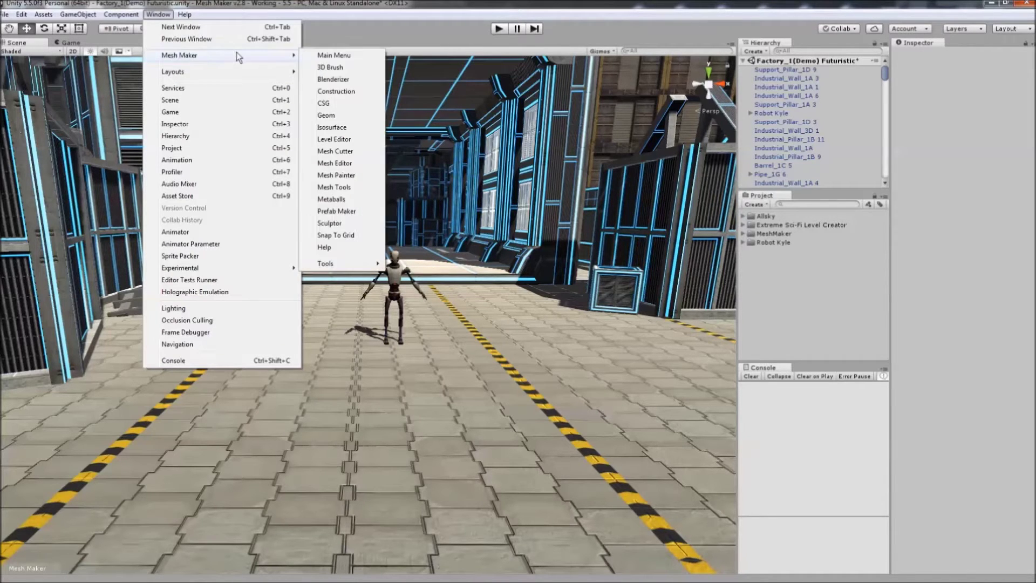
pyautogui.click(342, 235)
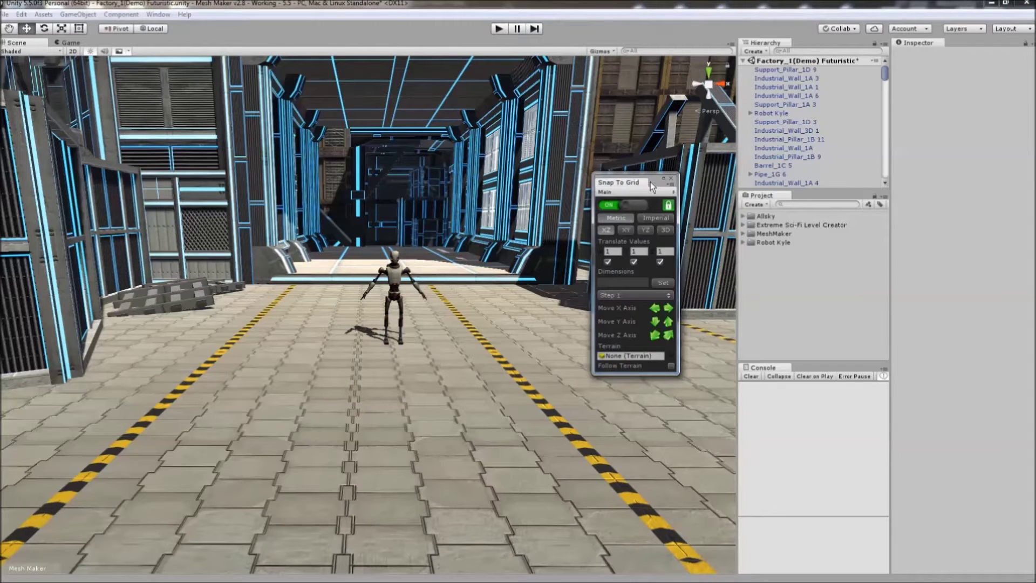
pyautogui.moveTo(650, 182); pyautogui.dragTo(673, 183)
pyautogui.moveTo(540, 352); pyautogui.dragTo(535, 299, button='right')
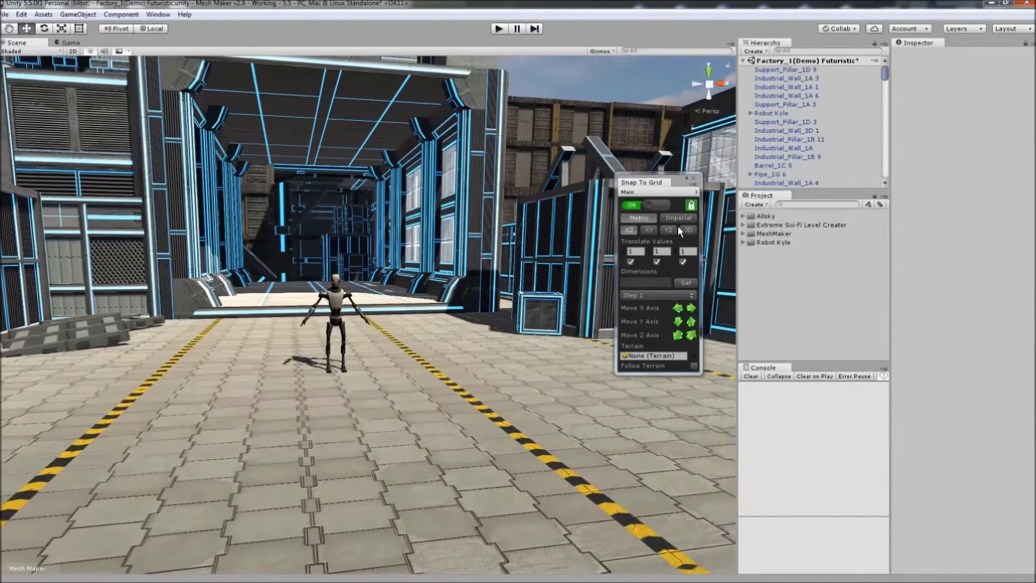
# Switch grid snapping off and back on
pyautogui.click(649, 203)
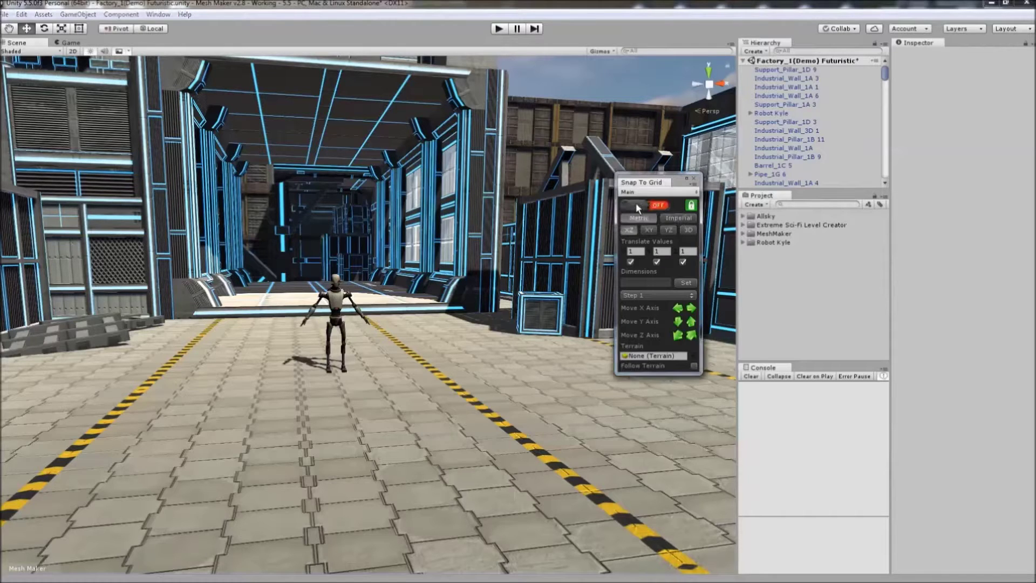
pyautogui.click(636, 204)
pyautogui.click(646, 205)
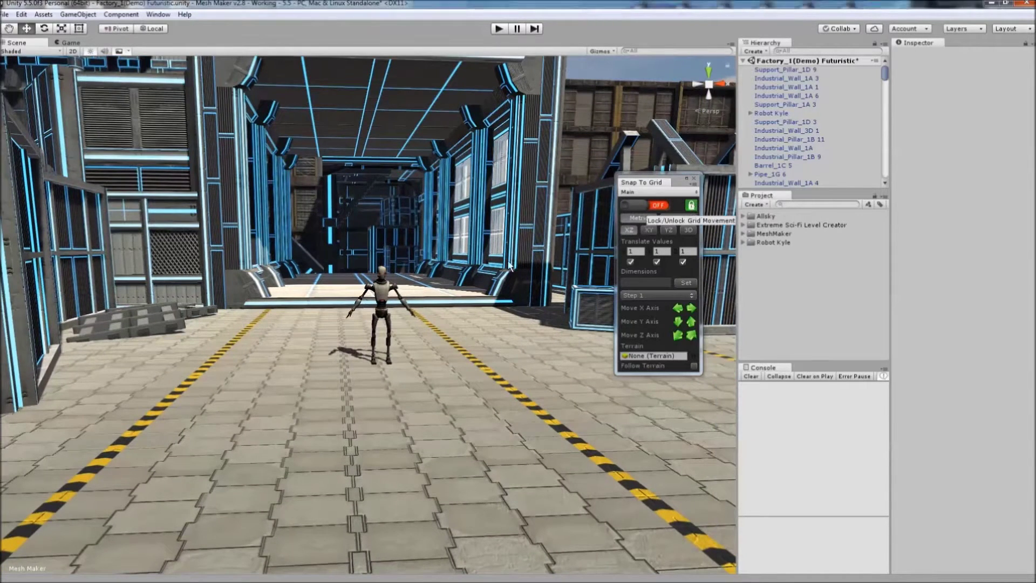
pyautogui.press('s')
pyautogui.moveTo(475, 289); pyautogui.dragTo(509, 267, button='right')
pyautogui.click(640, 208)
pyautogui.scroll(4, 509, 267)
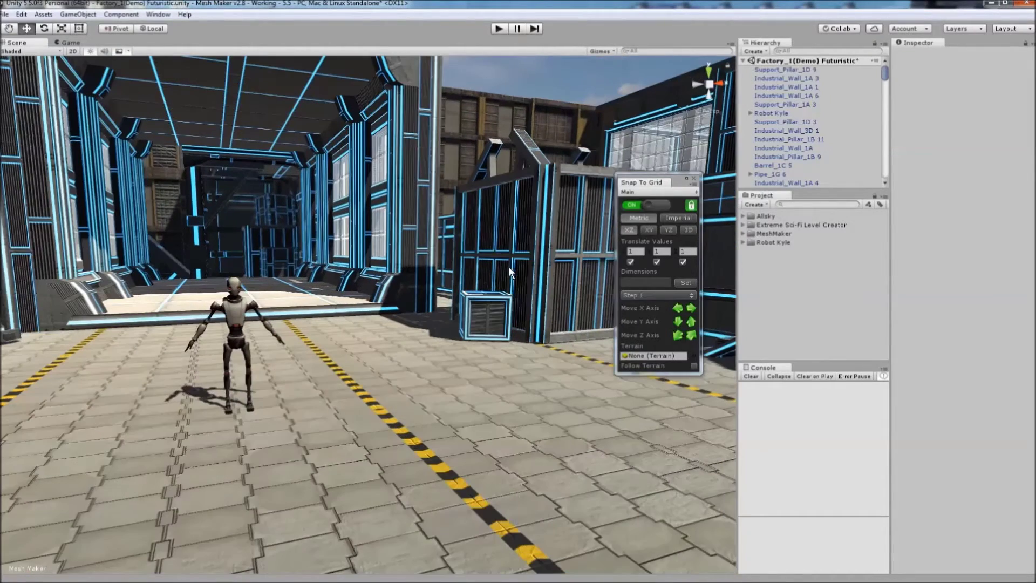
# Try to raise the small box beside the large container with snapping on, and undo the move and selection
pyautogui.click(483, 322)
pyautogui.moveTo(491, 282); pyautogui.dragTo(494, 264)
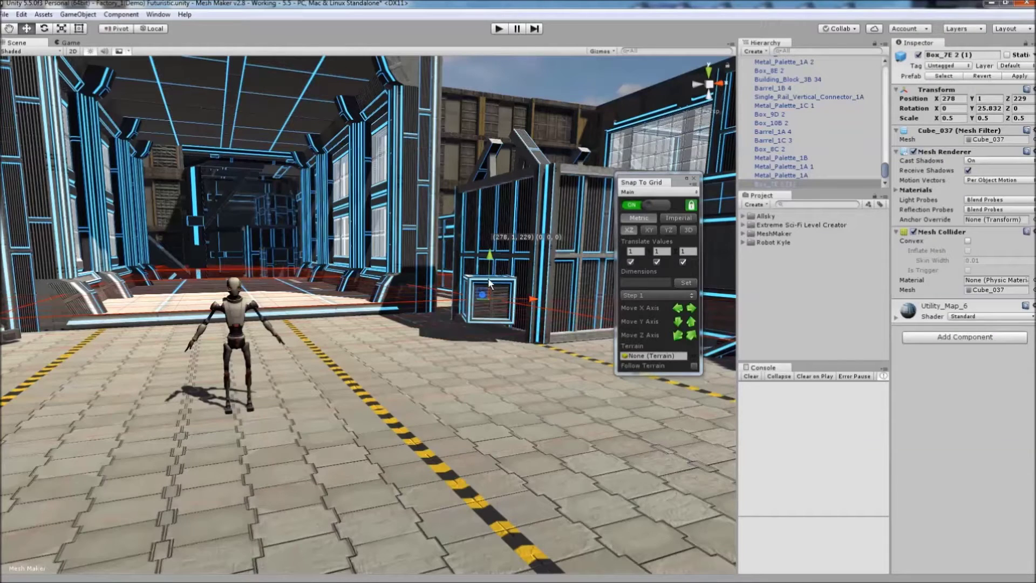
pyautogui.hotkey('ctrl', 'z')
pyautogui.hotkey('ctrl', 'z')
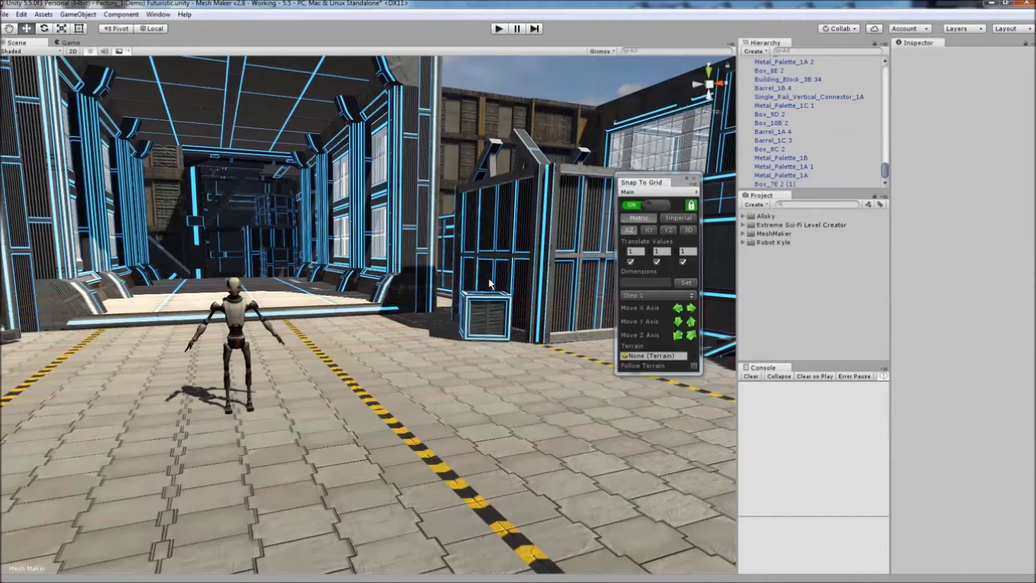
# Snap the small box to the grid, align its rotation to 0 with the Rotate tool, and return to the Move tool
pyautogui.click(486, 309)
pyautogui.moveTo(519, 305); pyautogui.dragTo(422, 345, button='right')
pyautogui.press('w')
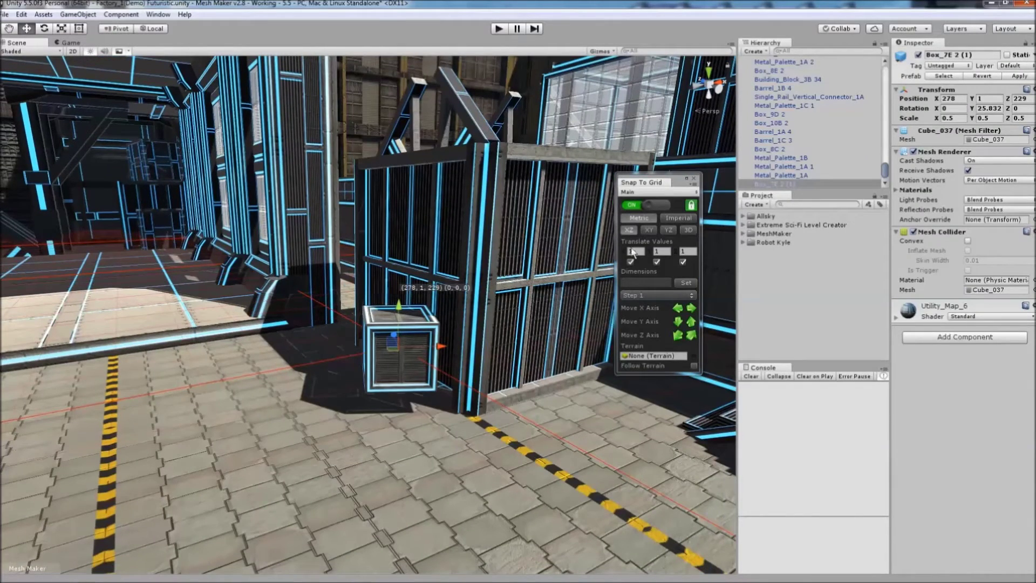
pyautogui.click(44, 29)
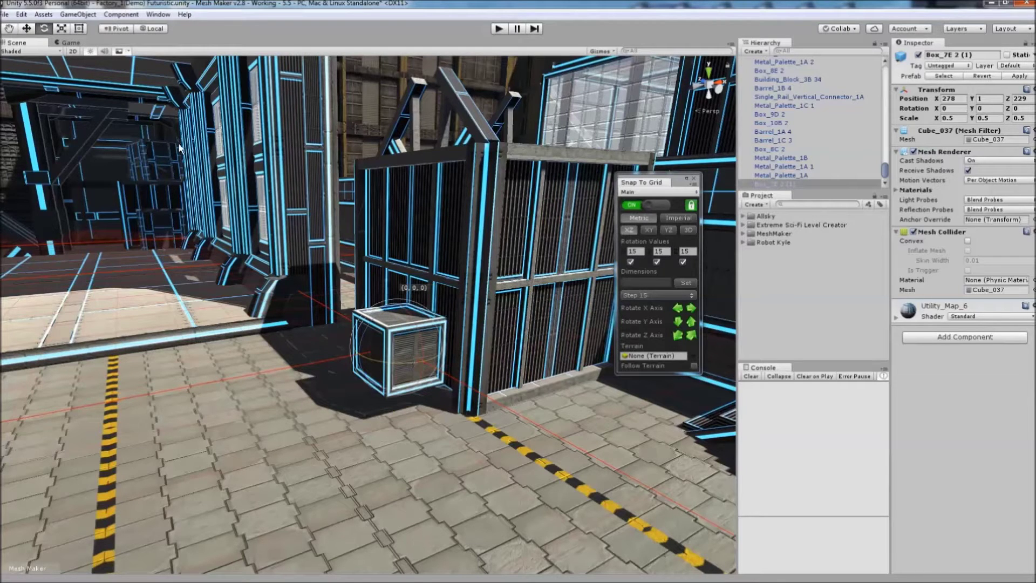
pyautogui.click(27, 29)
# Move the small box one unit along the X axis to X 277
pyautogui.moveTo(432, 339); pyautogui.dragTo(350, 382)
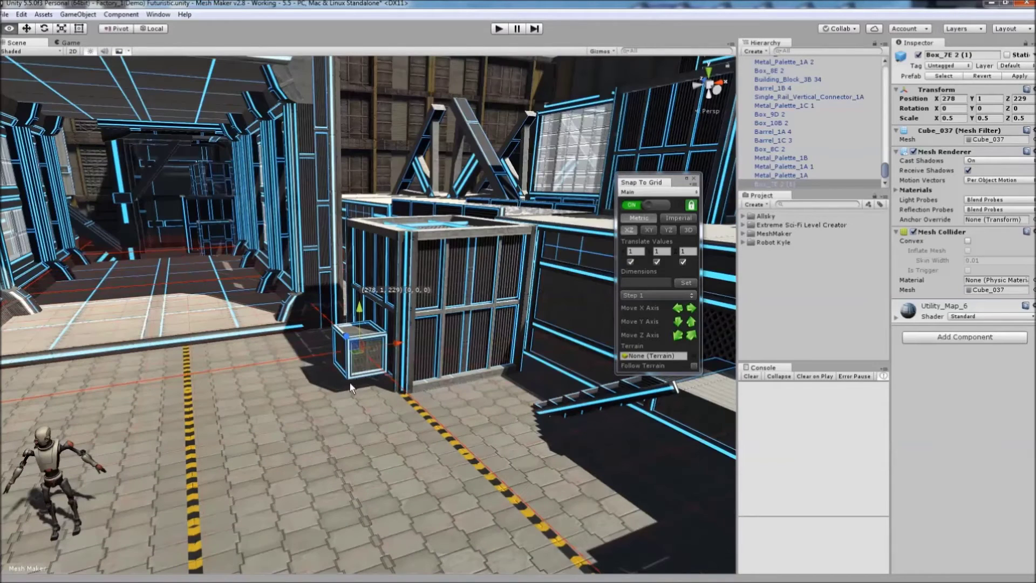
pyautogui.moveTo(357, 319); pyautogui.dragTo(374, 300)
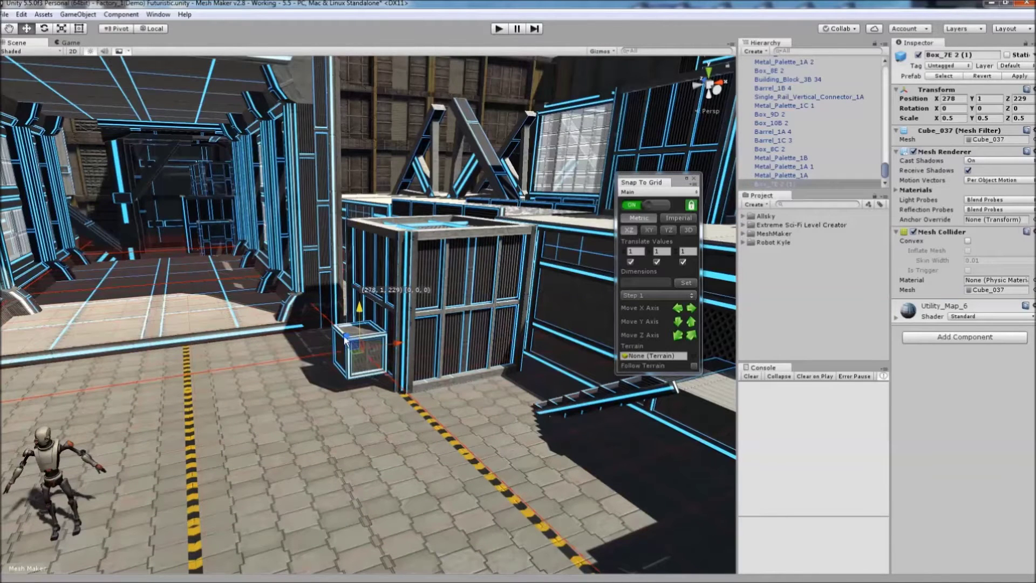
pyautogui.moveTo(360, 351)
pyautogui.mouseDown()
pyautogui.moveTo(307, 370)
pyautogui.moveTo(357, 364)
pyautogui.mouseUp()
pyautogui.keyDown('alt'); pyautogui.moveTo(386, 302); pyautogui.dragTo(447, 324); pyautogui.keyUp('alt')
pyautogui.moveTo(447, 323); pyautogui.dragTo(432, 334, button='right')
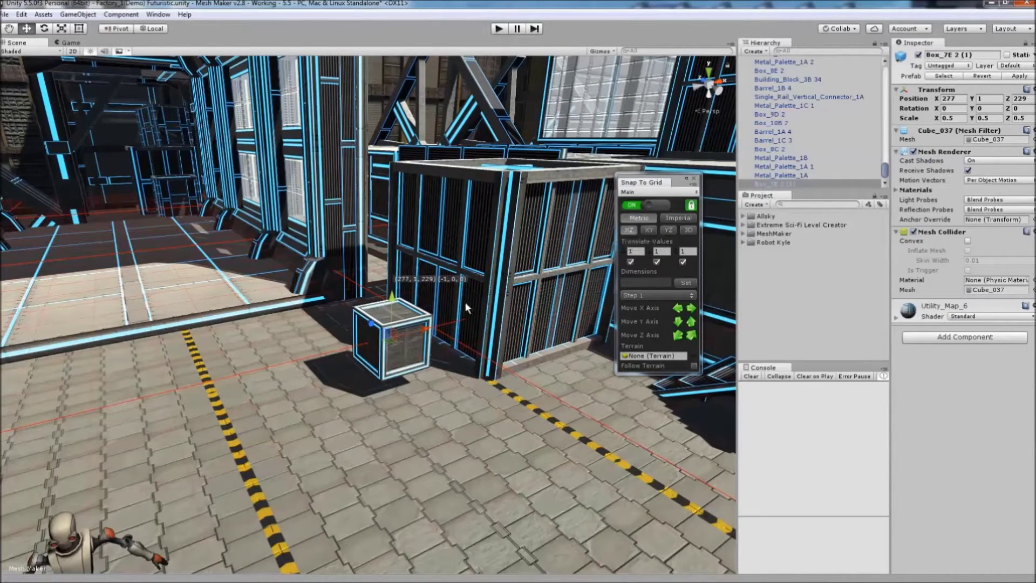
# Switch the grid plane to XY and after that to YZ, inspecting the grid around the box
pyautogui.click(648, 229)
pyautogui.keyDown('alt'); pyautogui.moveTo(453, 324); pyautogui.dragTo(465, 198); pyautogui.keyUp('alt')
pyautogui.moveTo(464, 194); pyautogui.dragTo(465, 210, button='right')
pyautogui.click(667, 230)
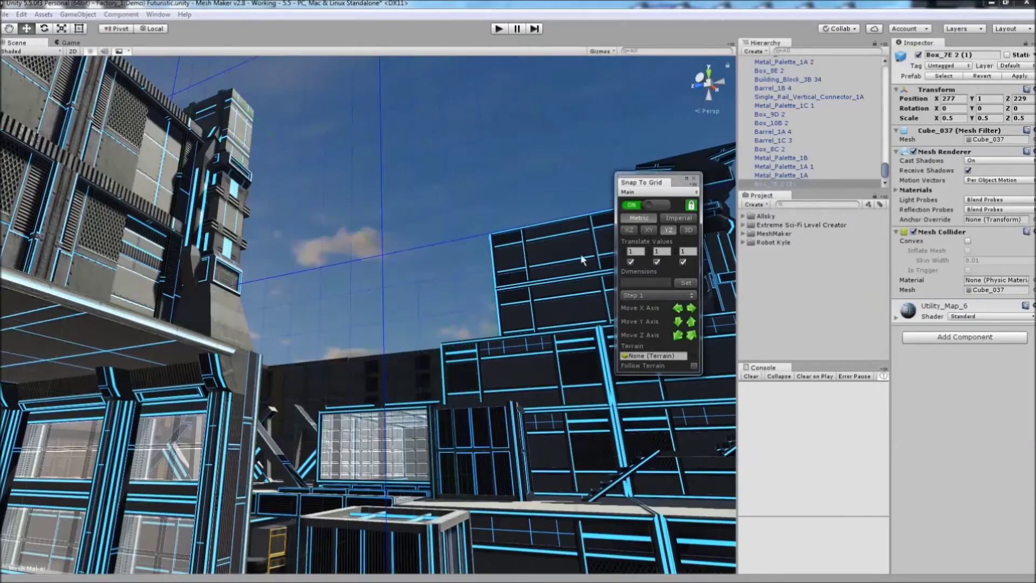
pyautogui.moveTo(478, 277); pyautogui.dragTo(447, 324, button='right')
pyautogui.keyDown('alt'); pyautogui.moveTo(448, 323); pyautogui.dragTo(372, 396); pyautogui.keyUp('alt')
pyautogui.scroll(5, 371, 396)
# Move the small box one unit along the Z axis to Z 230
pyautogui.moveTo(415, 332); pyautogui.dragTo(446, 324)
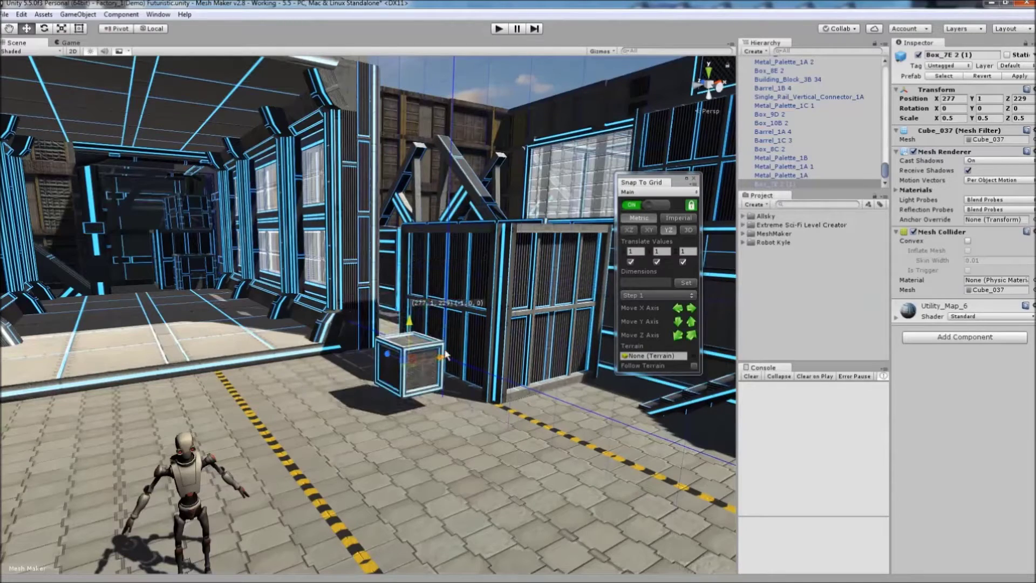
pyautogui.moveTo(387, 353); pyautogui.dragTo(366, 345)
pyautogui.moveTo(465, 363); pyautogui.dragTo(432, 375, button='right')
pyautogui.keyDown('alt'); pyautogui.moveTo(433, 376); pyautogui.dragTo(410, 283); pyautogui.keyUp('alt')
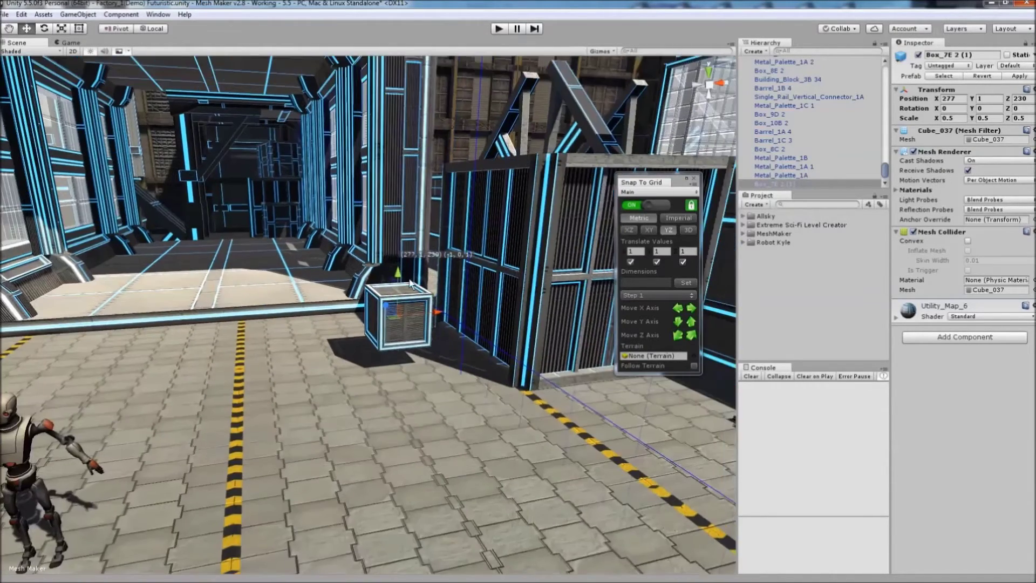
# Switch the grid to 3D and inspect its planes around and above the box
pyautogui.click(688, 230)
pyautogui.keyDown('alt'); pyautogui.moveTo(418, 335); pyautogui.dragTo(501, 365); pyautogui.keyUp('alt')
pyautogui.moveTo(507, 374); pyautogui.dragTo(504, 386, button='right')
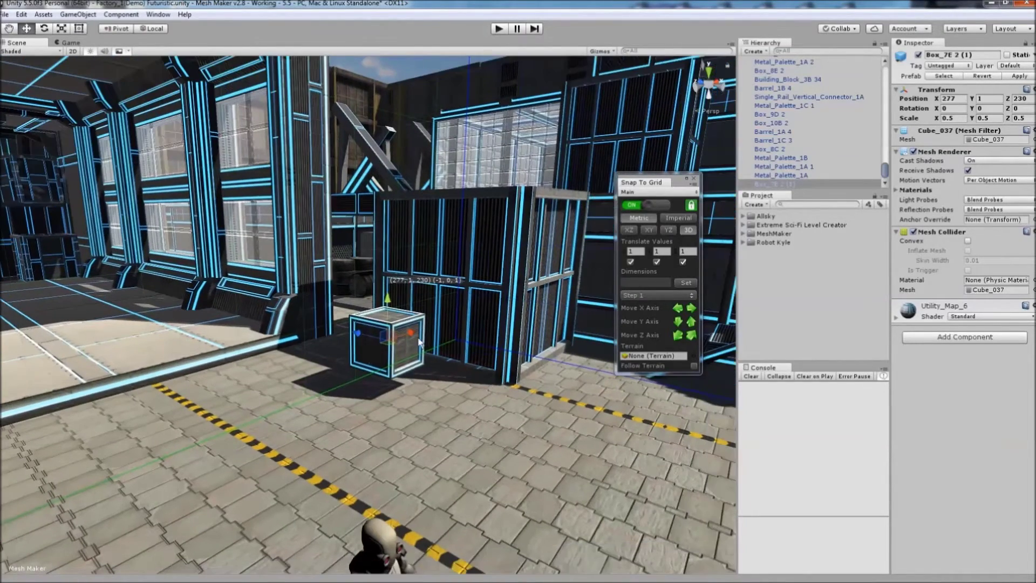
pyautogui.moveTo(418, 339); pyautogui.dragTo(406, 184, button='right')
pyautogui.keyDown('alt'); pyautogui.moveTo(407, 188); pyautogui.dragTo(401, 190); pyautogui.keyUp('alt')
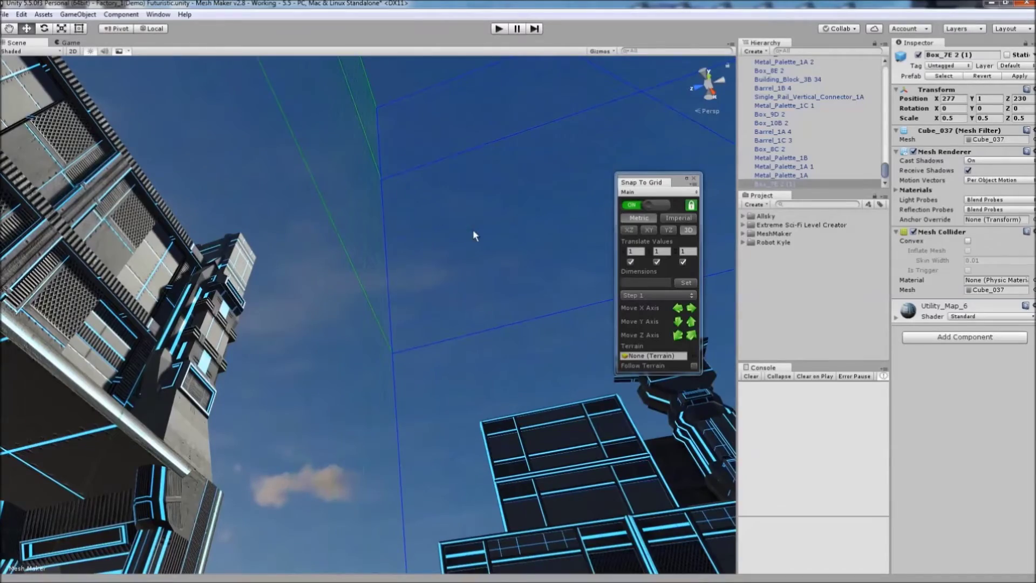
# Move the small box three units along the X axis to X 274
pyautogui.keyDown('alt'); pyautogui.moveTo(474, 235); pyautogui.dragTo(326, 248); pyautogui.keyUp('alt')
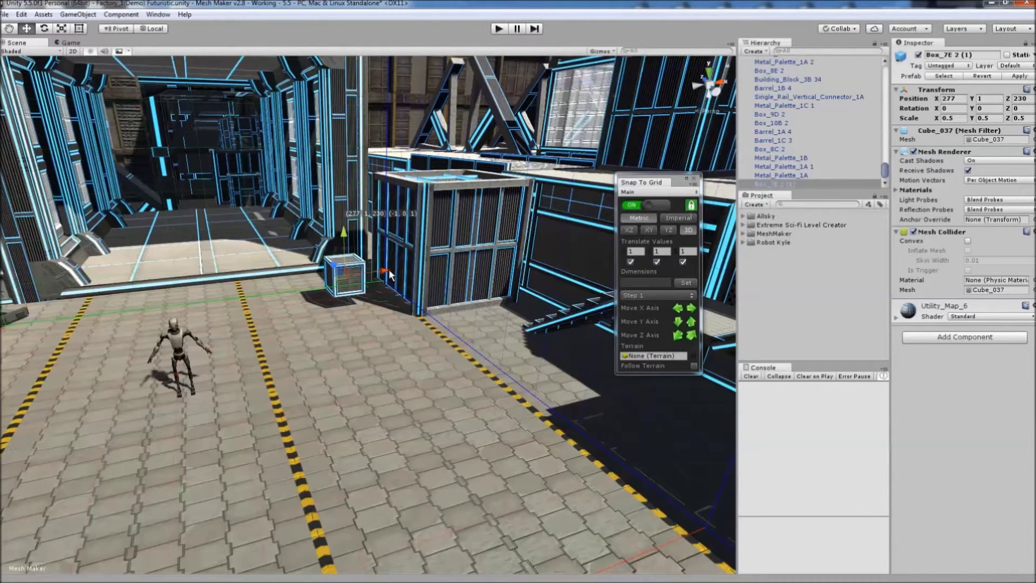
pyautogui.moveTo(384, 270); pyautogui.dragTo(280, 291)
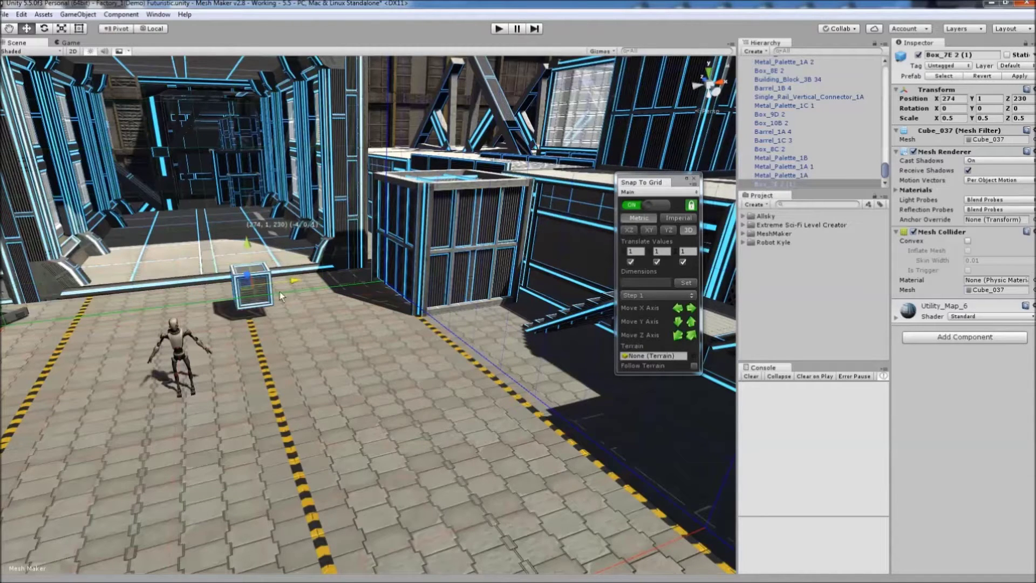
pyautogui.moveTo(247, 248); pyautogui.dragTo(603, 255)
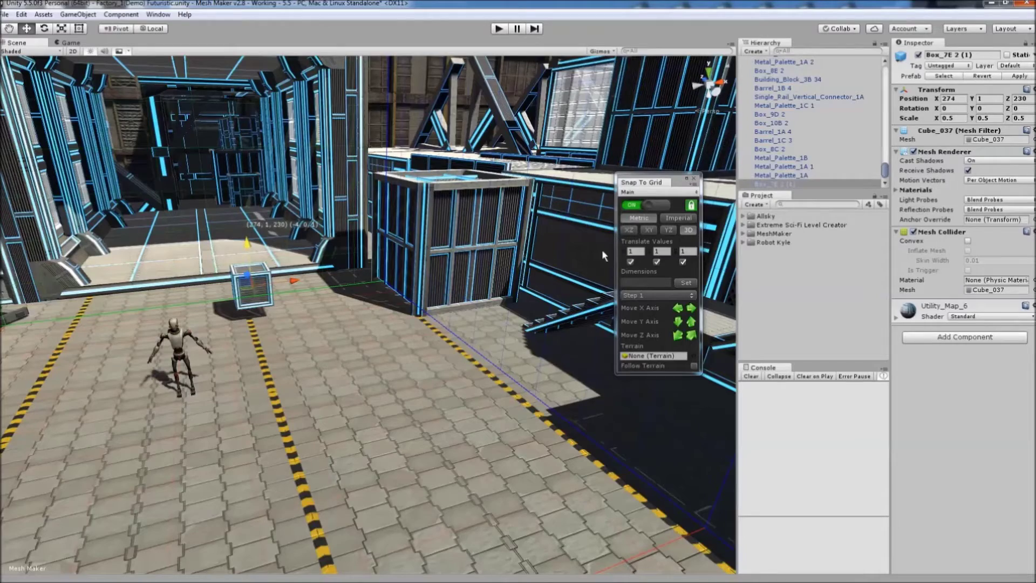
# Unlock grid movement so the grid centres on the small box, and lock it again
pyautogui.click(694, 208)
pyautogui.moveTo(345, 318); pyautogui.dragTo(315, 280, button='right')
pyautogui.press('s')
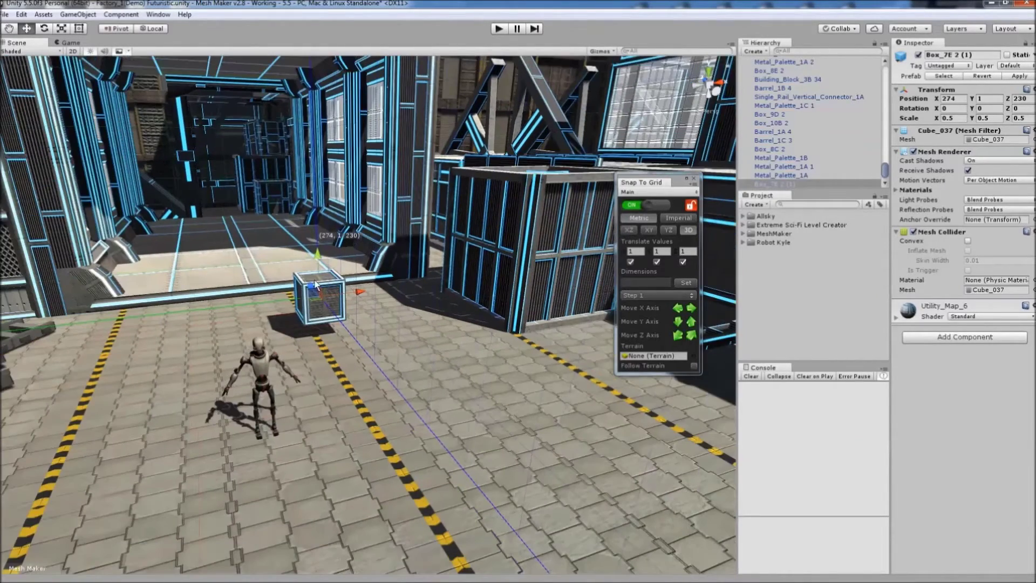
pyautogui.click(690, 205)
# Move the small box two units along the X axis to X 276 within the locked grid
pyautogui.moveTo(355, 293)
pyautogui.mouseDown()
pyautogui.moveTo(187, 318)
pyautogui.moveTo(339, 296)
pyautogui.mouseUp()
pyautogui.moveTo(323, 258)
pyautogui.mouseDown()
pyautogui.moveTo(320, 155)
pyautogui.moveTo(323, 257)
pyautogui.mouseUp()
pyautogui.moveTo(396, 329)
pyautogui.mouseDown(button='right')
pyautogui.moveTo(388, 342)
pyautogui.moveTo(411, 324)
pyautogui.mouseUp(button='right')
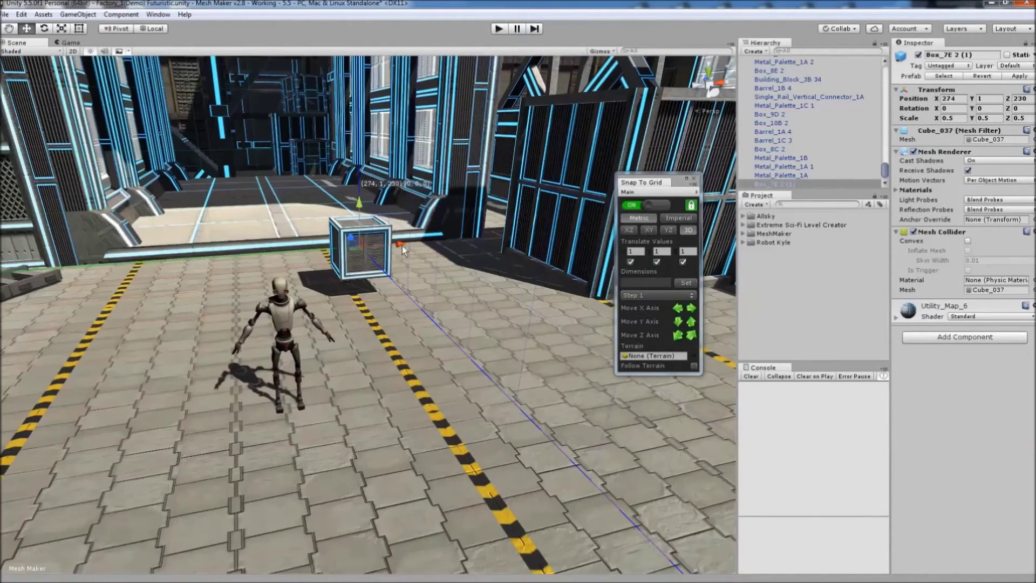
pyautogui.moveTo(403, 245); pyautogui.dragTo(475, 240)
pyautogui.moveTo(370, 336); pyautogui.dragTo(359, 311, button='right')
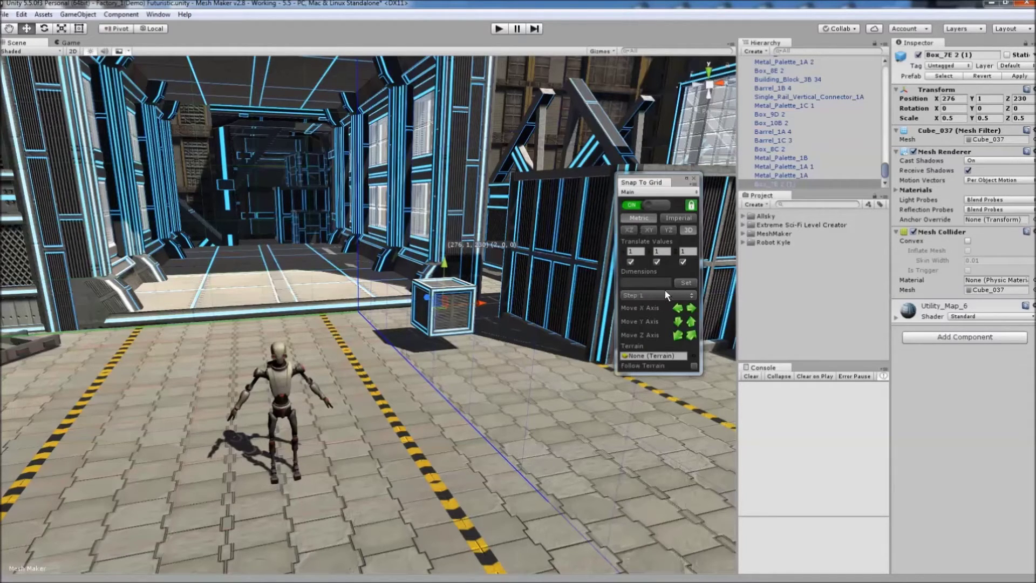
# Review the available move step sizes in Metric and Imperial units, returning to Metric
pyautogui.click(639, 296)
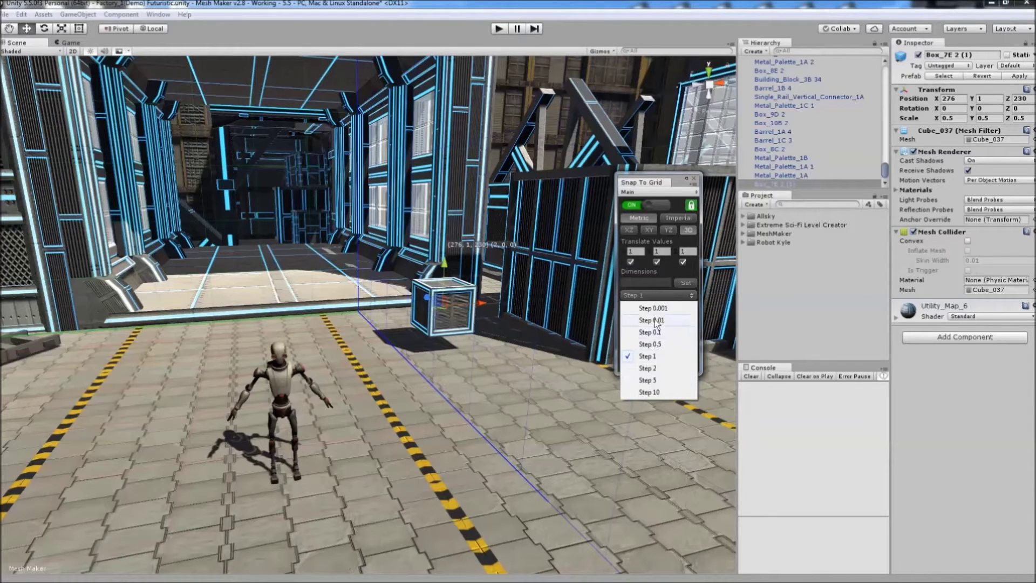
pyautogui.click(674, 217)
pyautogui.click(652, 295)
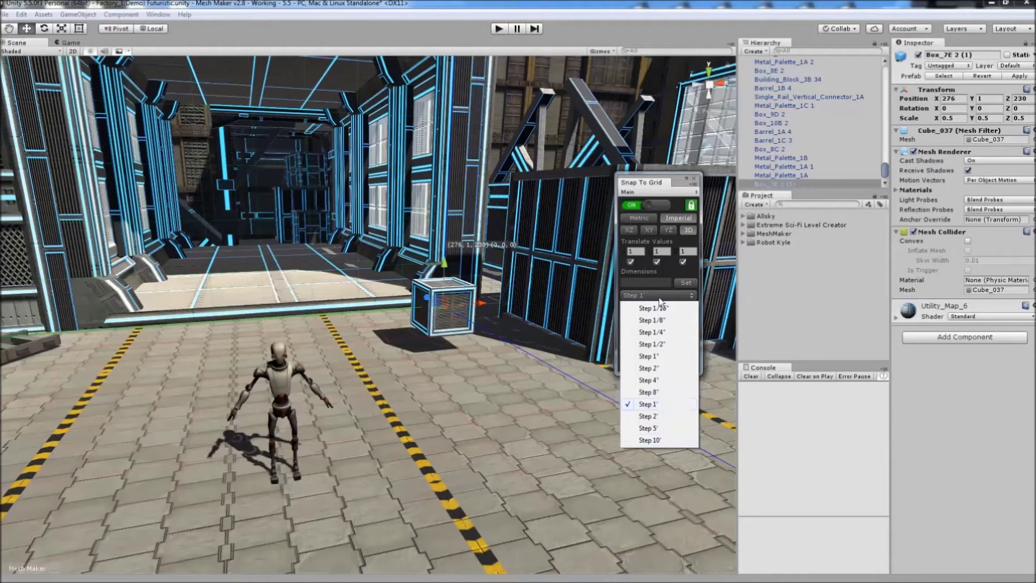
pyautogui.click(639, 219)
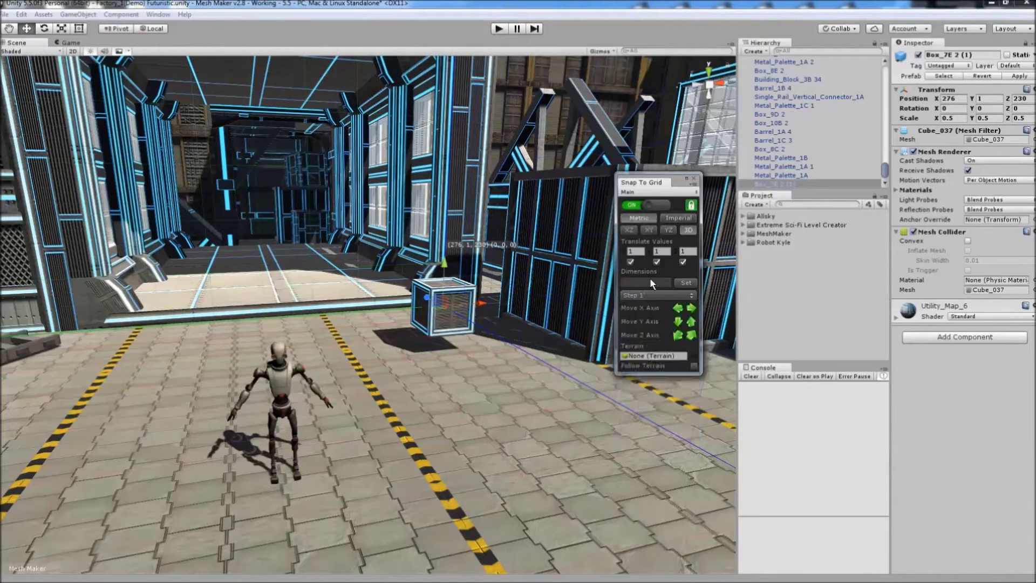
# Switch to the Rotate tool and review its step sizes in Metric and Imperial units, returning to Metric
pyautogui.click(44, 29)
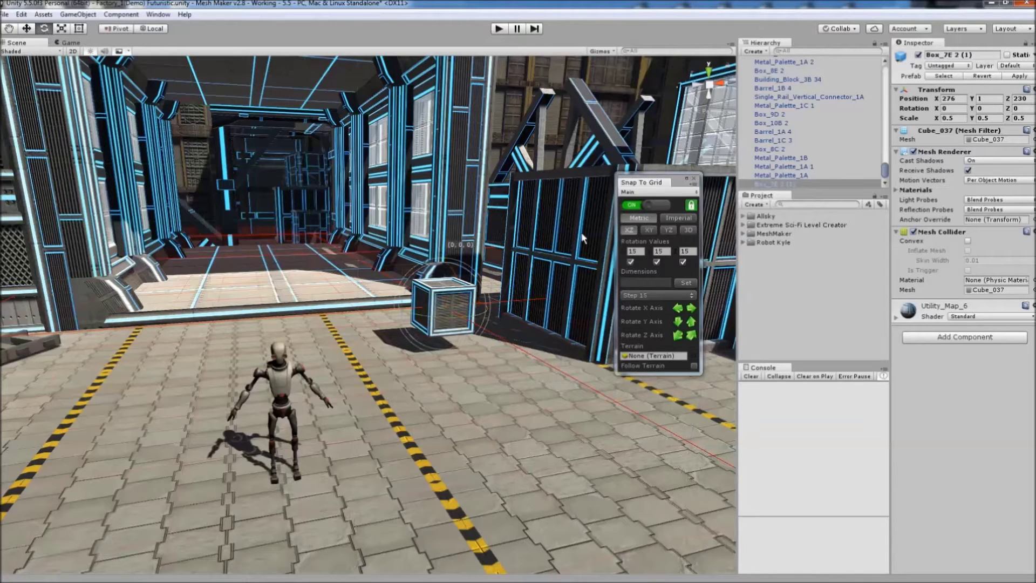
pyautogui.click(650, 296)
pyautogui.click(669, 376)
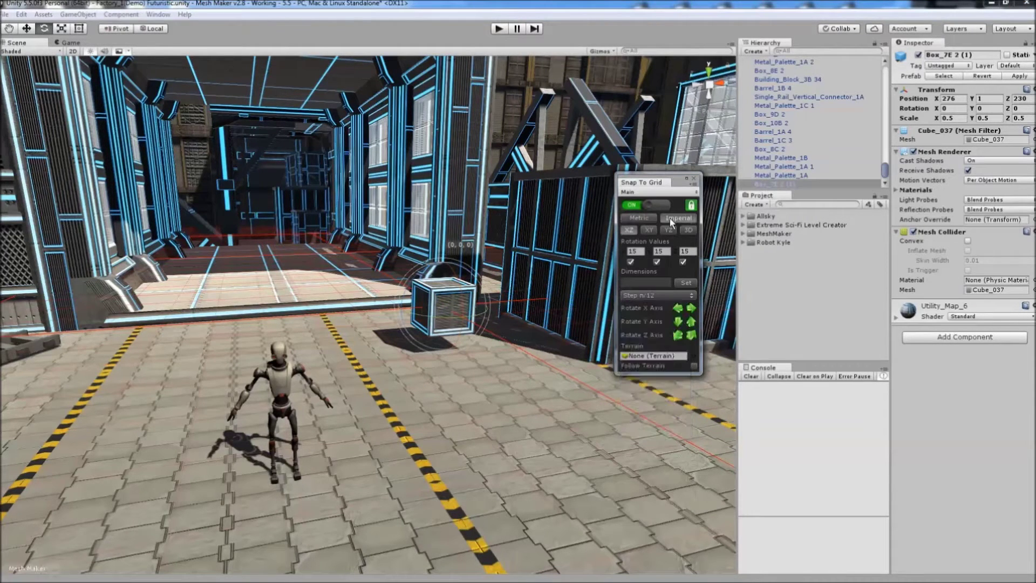
pyautogui.click(656, 297)
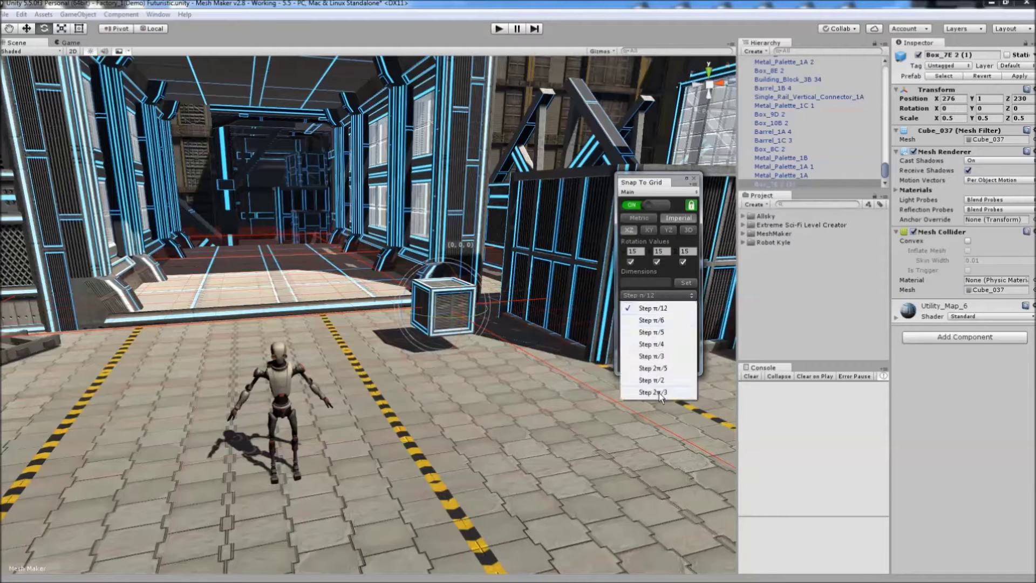
pyautogui.click(643, 216)
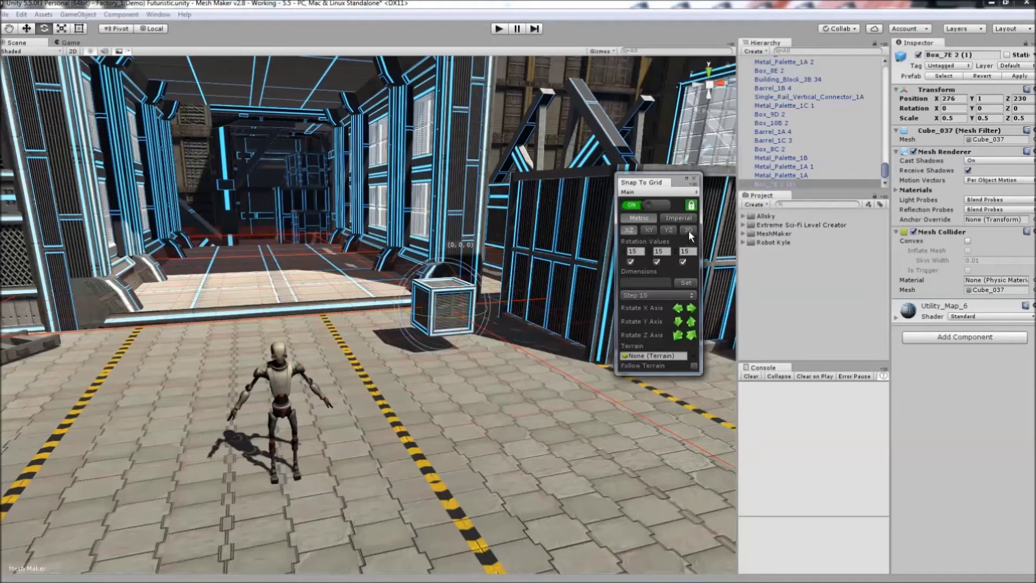
# Switch to the Scale tool so the small box snaps to a scale of 1 on all axes
pyautogui.click(634, 251)
pyautogui.click(26, 28)
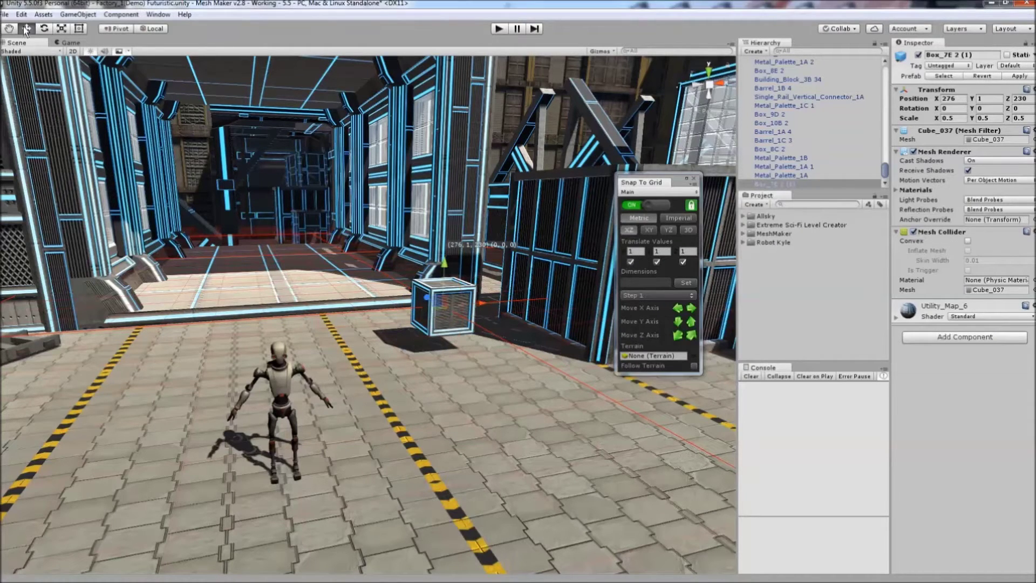
pyautogui.click(61, 28)
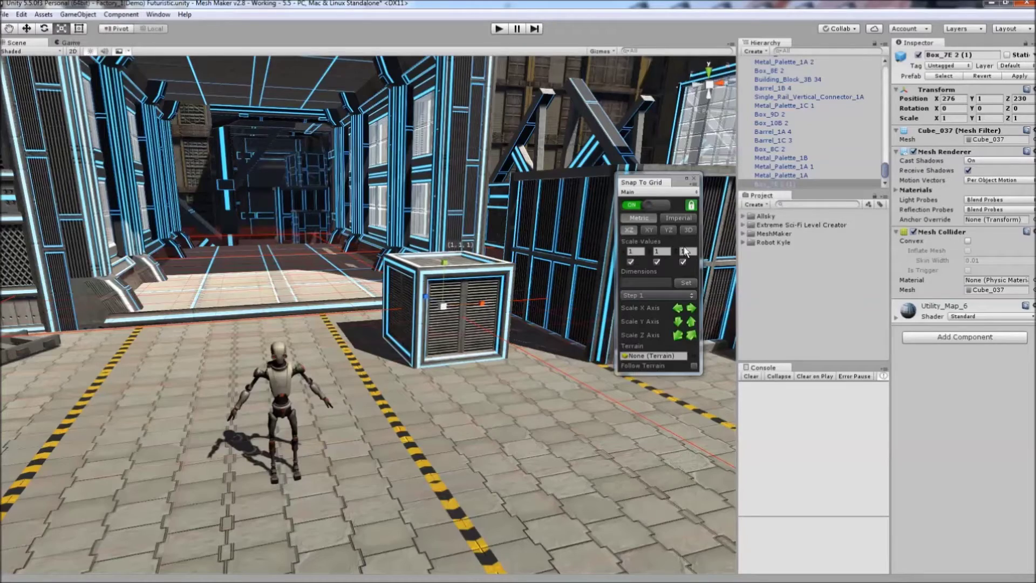
pyautogui.moveTo(568, 270); pyautogui.dragTo(596, 276, button='right')
pyautogui.press('w')
pyautogui.press('s')
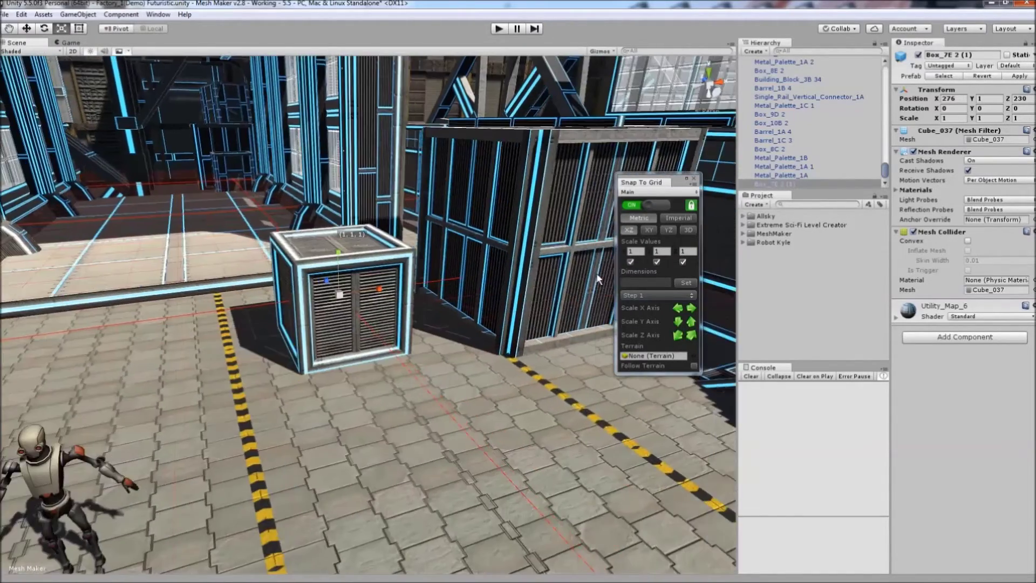
# Turn the Y-axis scale snapping off and back on for the small box
pyautogui.click(656, 261)
pyautogui.click(682, 262)
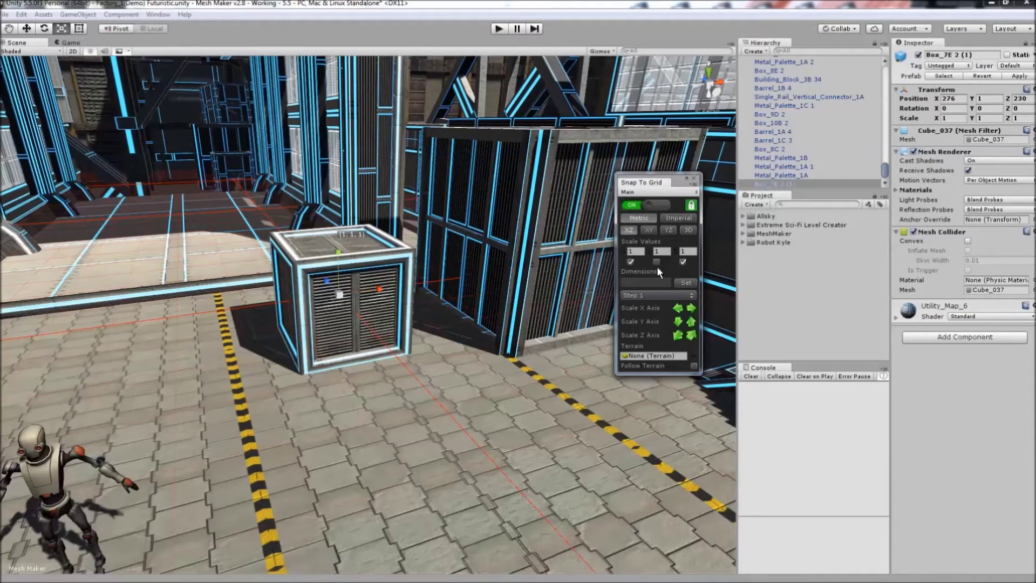
pyautogui.click(655, 261)
# Set the scale step to 0.5 and scale the small box uniformly to 0.5 on all axes
pyautogui.moveTo(500, 295); pyautogui.dragTo(467, 292, button='right')
pyautogui.press('s')
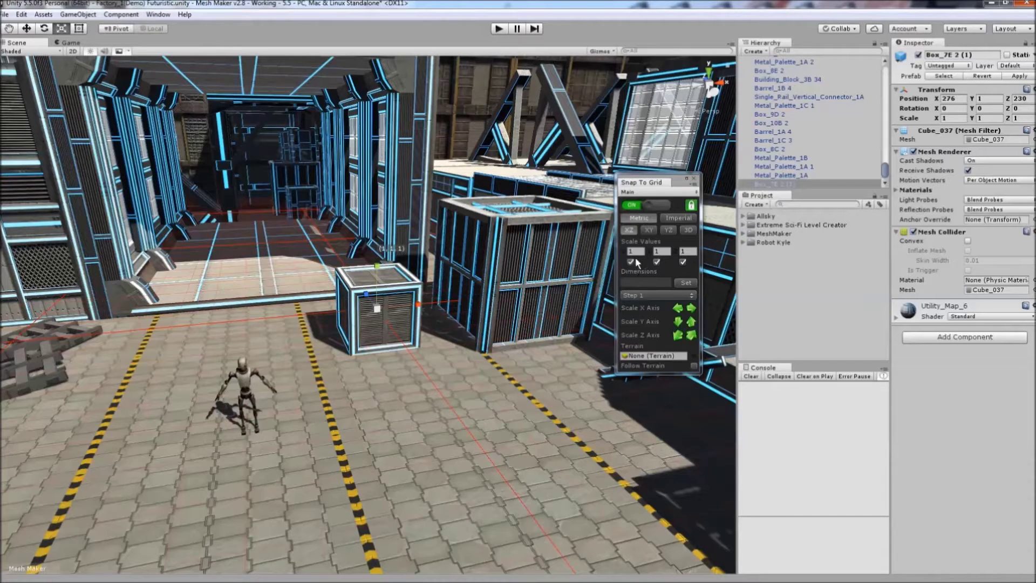
pyautogui.click(642, 296)
pyautogui.click(659, 342)
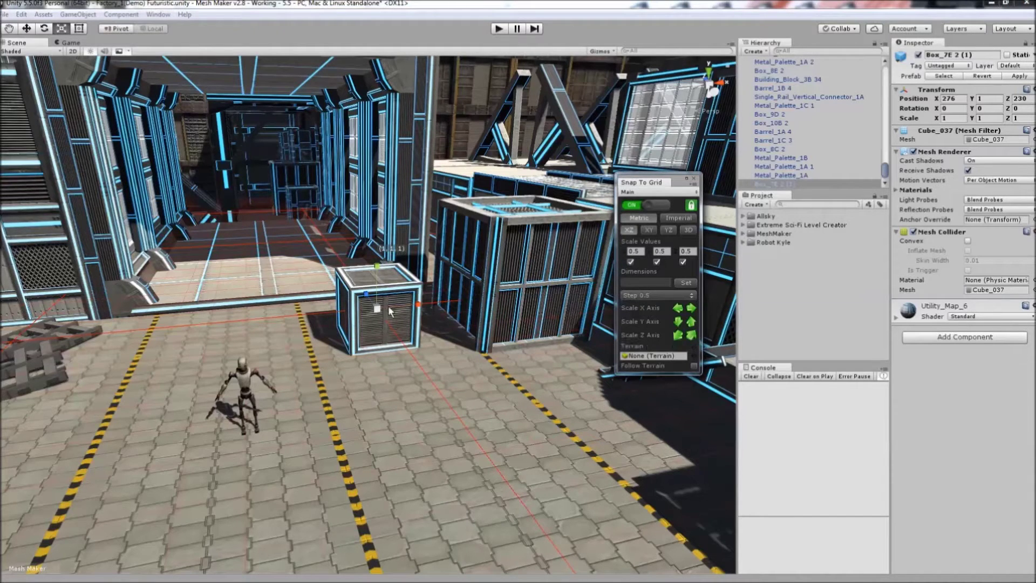
pyautogui.moveTo(375, 309); pyautogui.dragTo(371, 333)
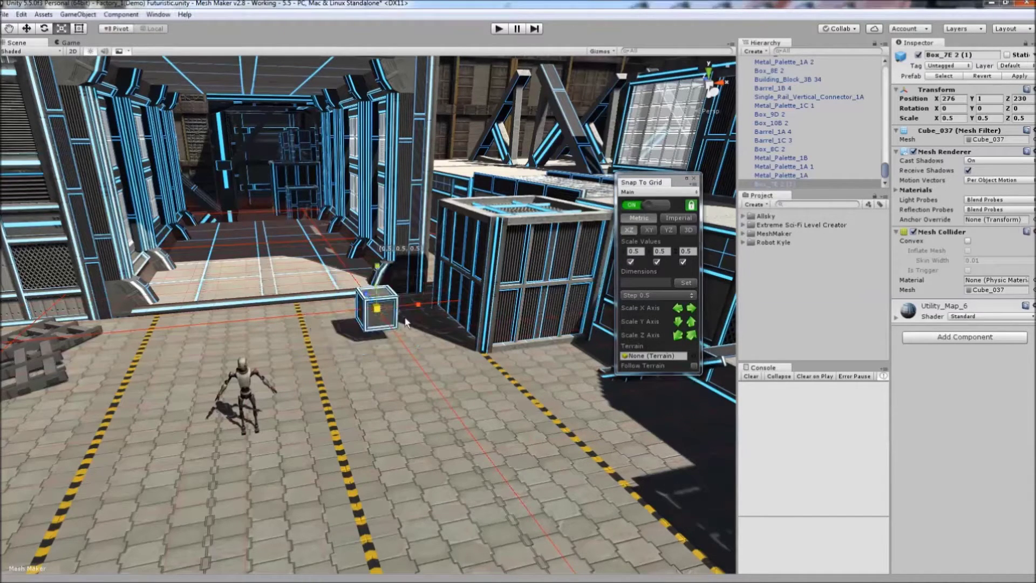
# Switch to the Move tool and enter 1.5 as the custom snapping dimension
pyautogui.keyDown('alt'); pyautogui.moveTo(405, 318); pyautogui.dragTo(512, 291, button='right'); pyautogui.keyUp('alt')
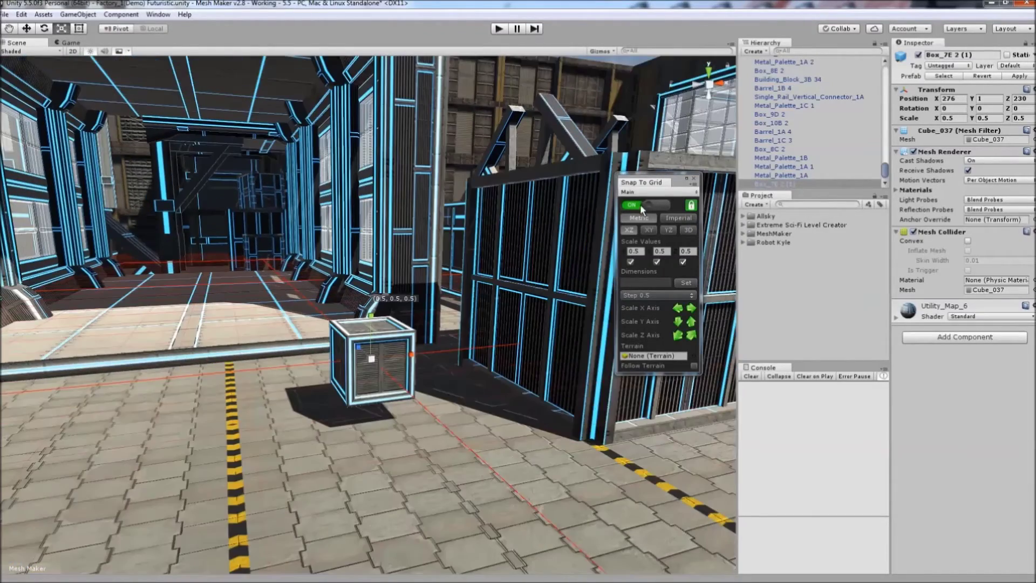
pyautogui.click(26, 29)
pyautogui.moveTo(327, 217); pyautogui.dragTo(325, 239, button='right')
pyautogui.scroll(-8, 325, 239)
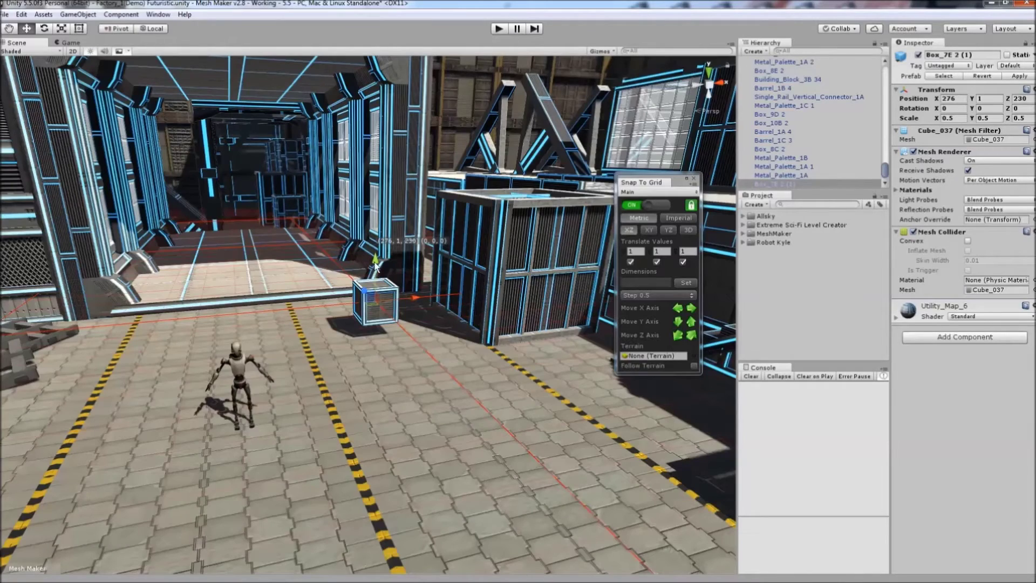
pyautogui.scroll(-2, 440, 303)
pyautogui.scroll(7, 440, 303)
pyautogui.moveTo(441, 303); pyautogui.dragTo(433, 276, button='right')
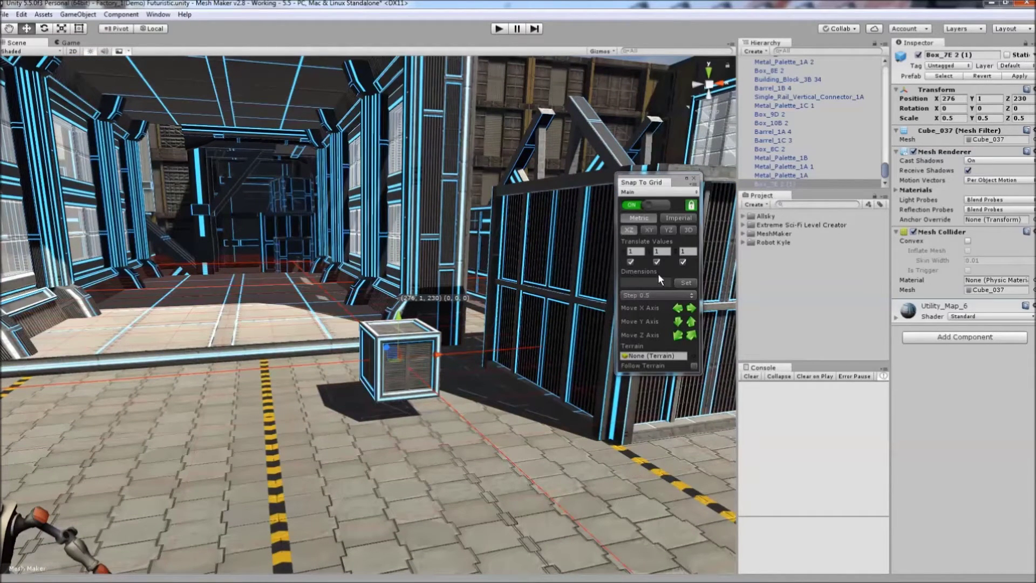
pyautogui.click(649, 283)
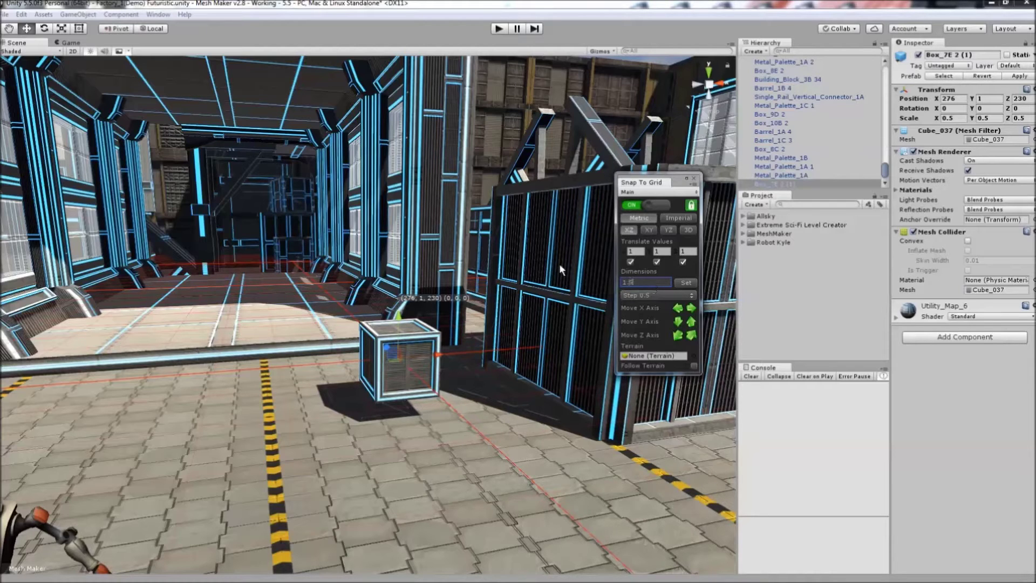
# Move the small box to X 276, Y 0, Z 231 with grid snapping active
pyautogui.moveTo(330, 402); pyautogui.dragTo(361, 422, button='right')
pyautogui.press('s')
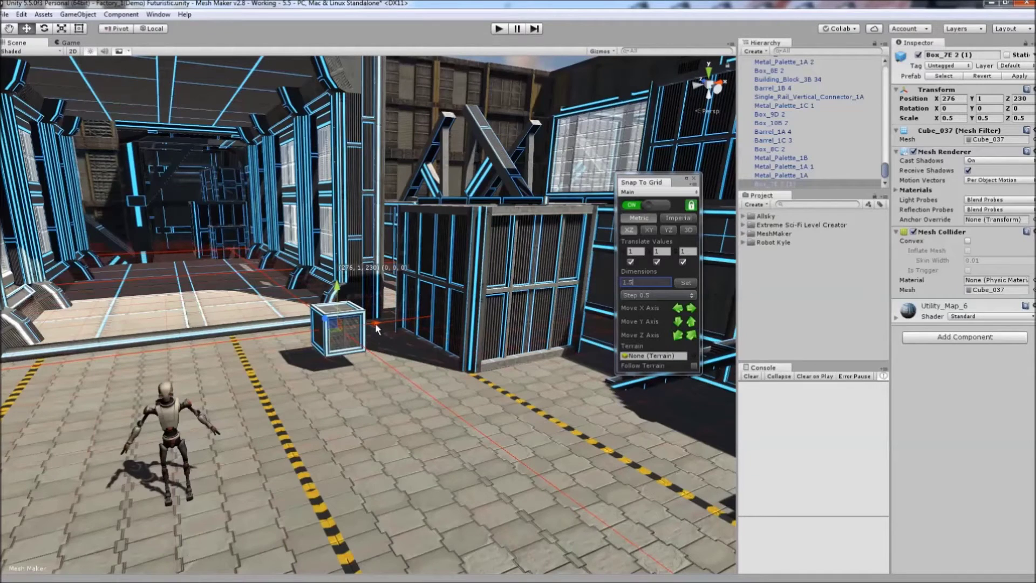
pyautogui.moveTo(374, 323); pyautogui.dragTo(307, 345)
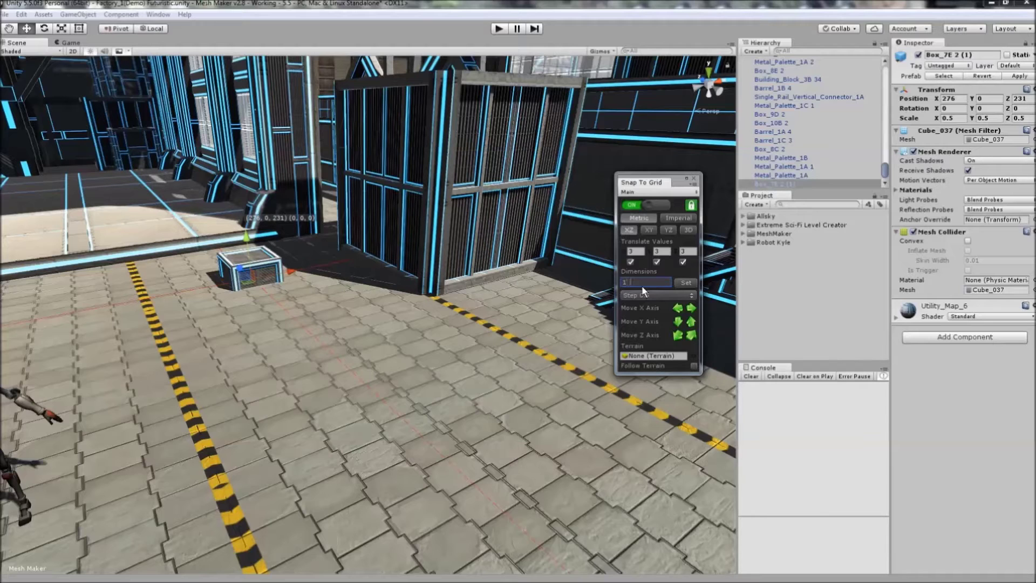
# Apply a custom snapping dimension of 1' 3" and slide the small box along the X axis to about X 277.75
pyautogui.write('"')
pyautogui.click(684, 282)
pyautogui.moveTo(246, 242)
pyautogui.mouseDown()
pyautogui.moveTo(235, 165)
pyautogui.moveTo(252, 253)
pyautogui.moveTo(240, 234)
pyautogui.mouseUp()
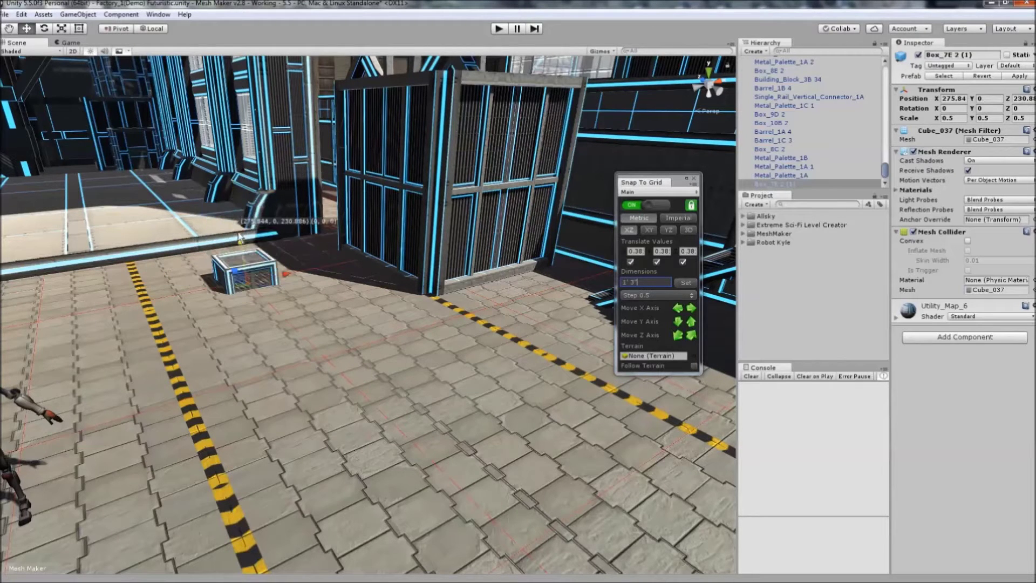
pyautogui.moveTo(273, 261)
pyautogui.mouseDown(button='right')
pyautogui.moveTo(283, 286)
pyautogui.moveTo(267, 279)
pyautogui.mouseUp(button='right')
pyautogui.moveTo(268, 282); pyautogui.dragTo(352, 269)
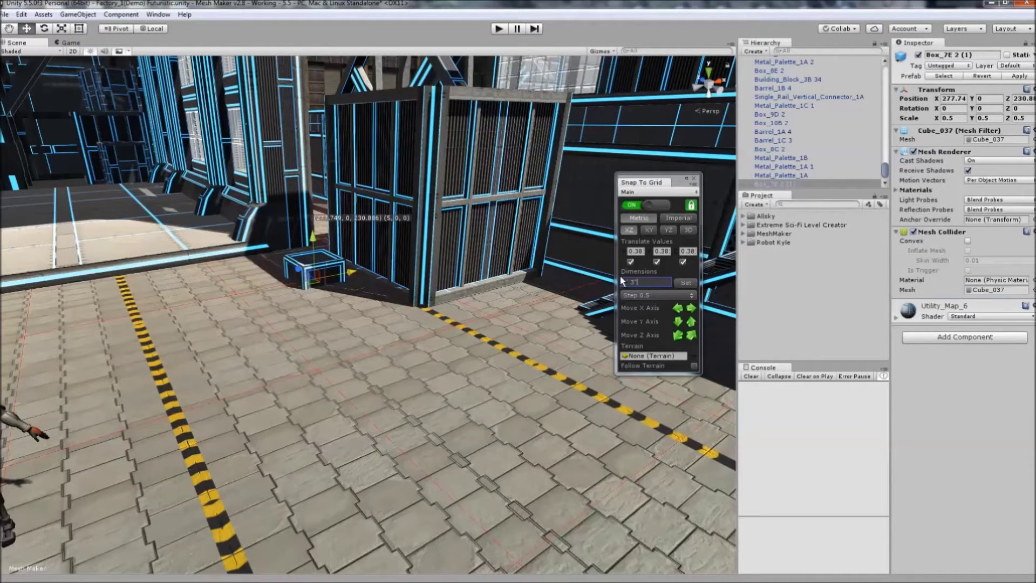
# Step the small box twelve grid increments in the negative X direction to about X 273.17
pyautogui.moveTo(425, 326); pyautogui.dragTo(426, 304, button='right')
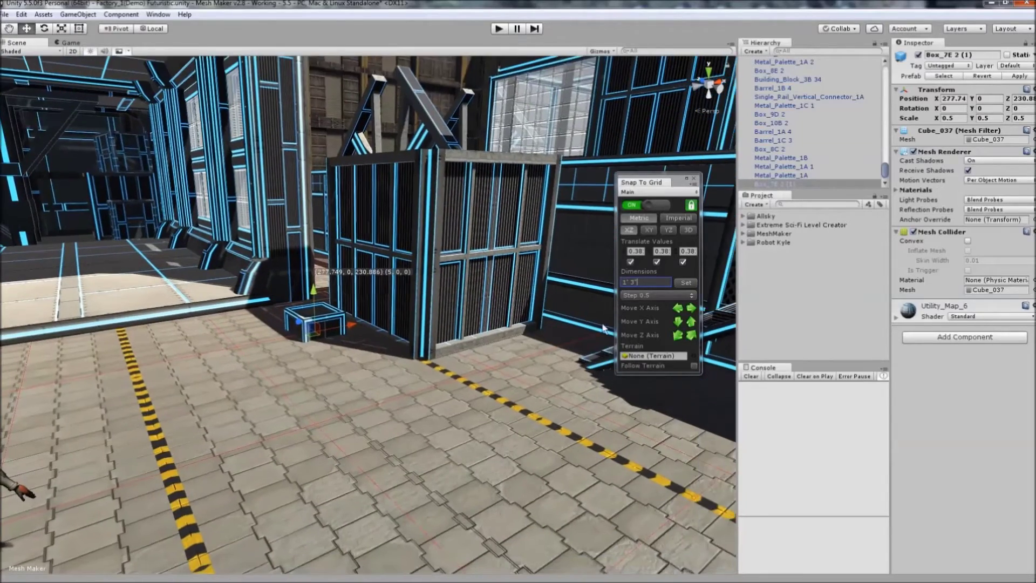
pyautogui.moveTo(577, 324); pyautogui.dragTo(501, 331, button='right')
pyautogui.scroll(-5, 501, 331)
pyautogui.moveTo(501, 332); pyautogui.dragTo(472, 344, button='middle')
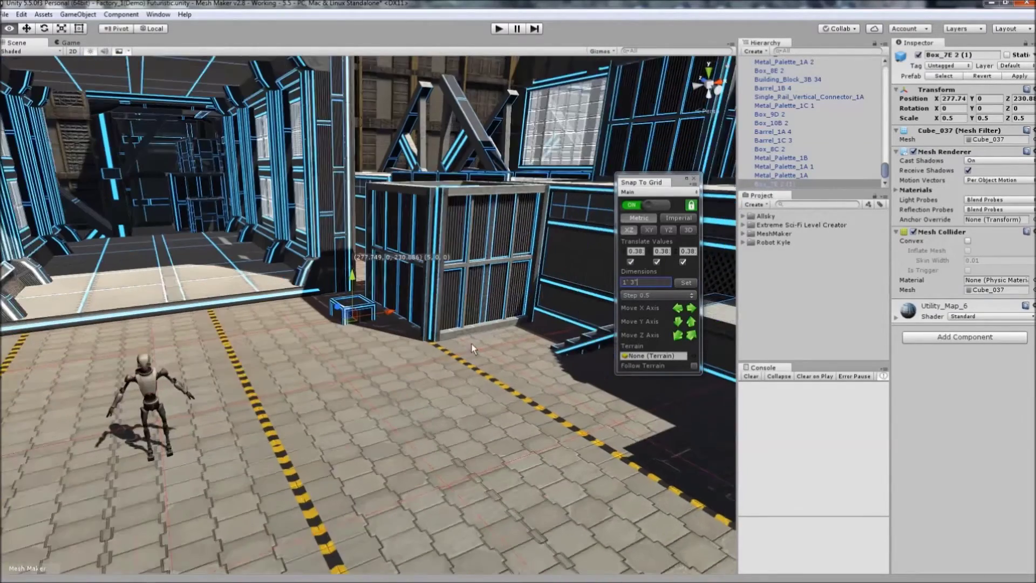
pyautogui.scroll(4, 472, 344)
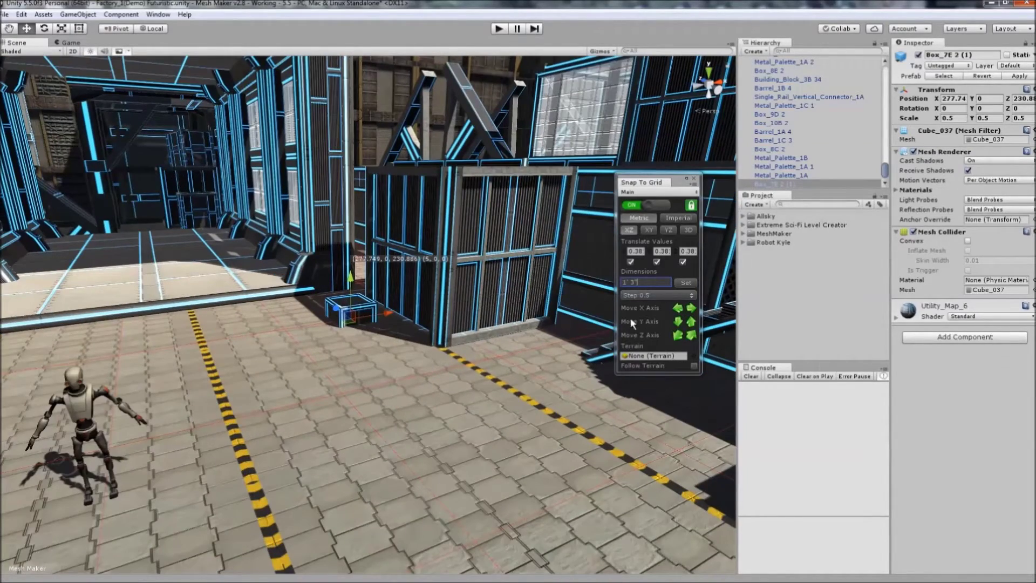
pyautogui.click(678, 309)
pyautogui.click(678, 310)
pyautogui.click(678, 309)
pyautogui.click(678, 309)
pyautogui.click(678, 309)
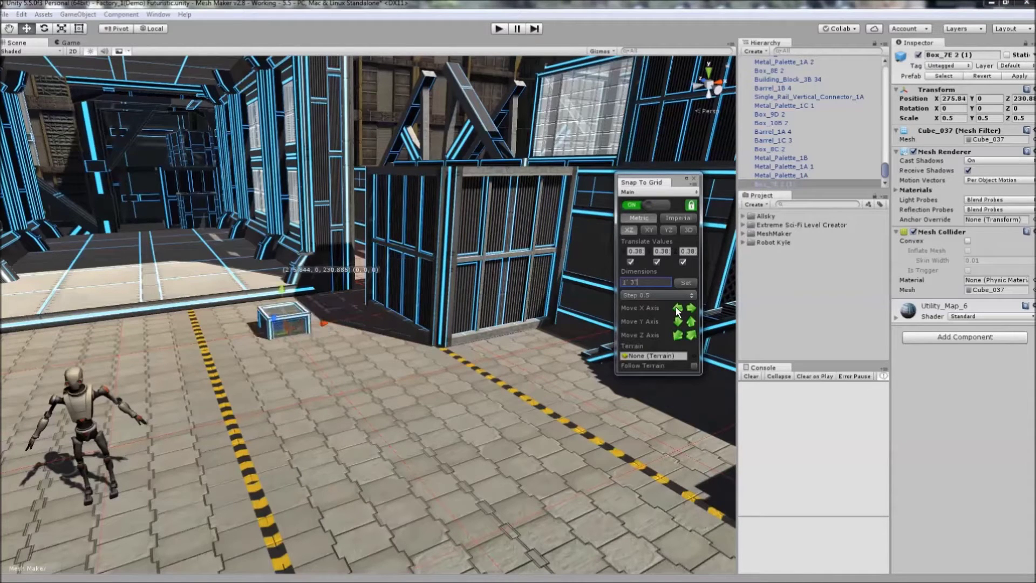
pyautogui.click(678, 309)
pyautogui.click(678, 309)
pyautogui.click(678, 309)
pyautogui.click(678, 310)
pyautogui.click(678, 309)
pyautogui.click(678, 309)
pyautogui.click(678, 309)
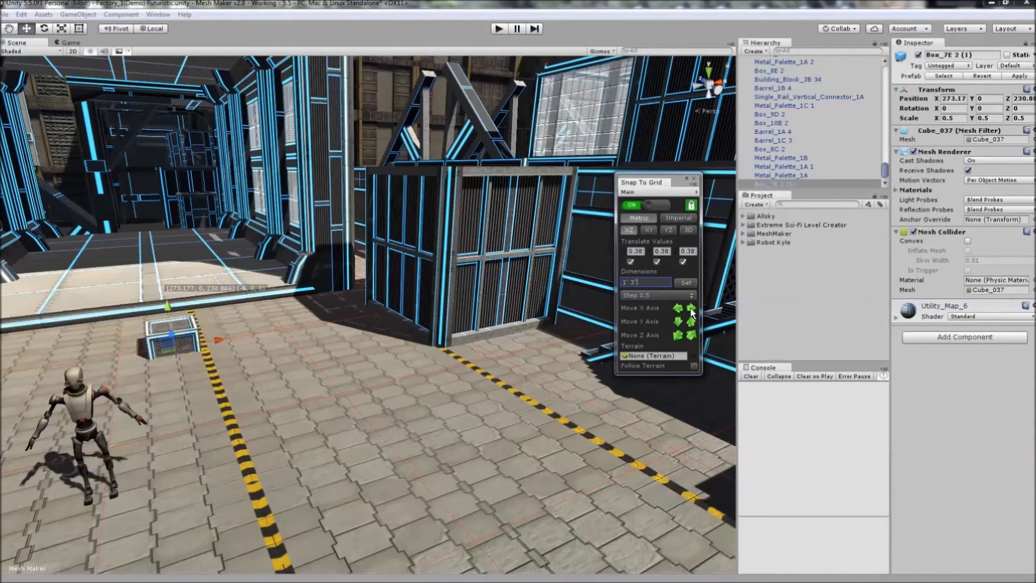
# Step the small box seven grid increments in the positive X direction to X 275.844
pyautogui.click(691, 308)
pyautogui.click(691, 308)
pyautogui.click(691, 308)
pyautogui.click(691, 308)
pyautogui.click(691, 308)
pyautogui.click(691, 308)
pyautogui.click(691, 308)
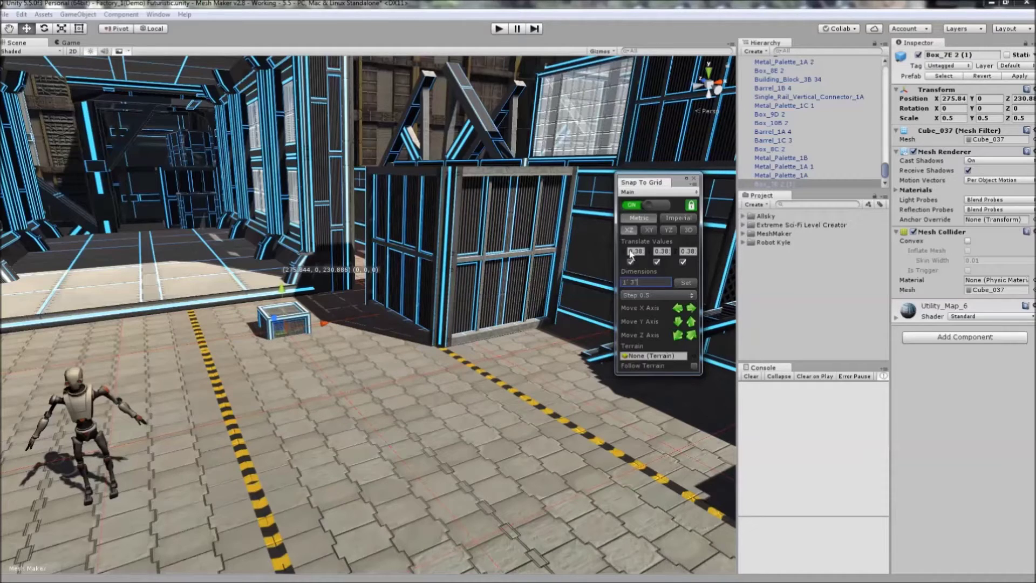
# Raise the small box four increments along the Y axis, continuing upward to Y 2.667
pyautogui.click(689, 322)
pyautogui.click(689, 322)
pyautogui.click(688, 322)
pyautogui.click(688, 322)
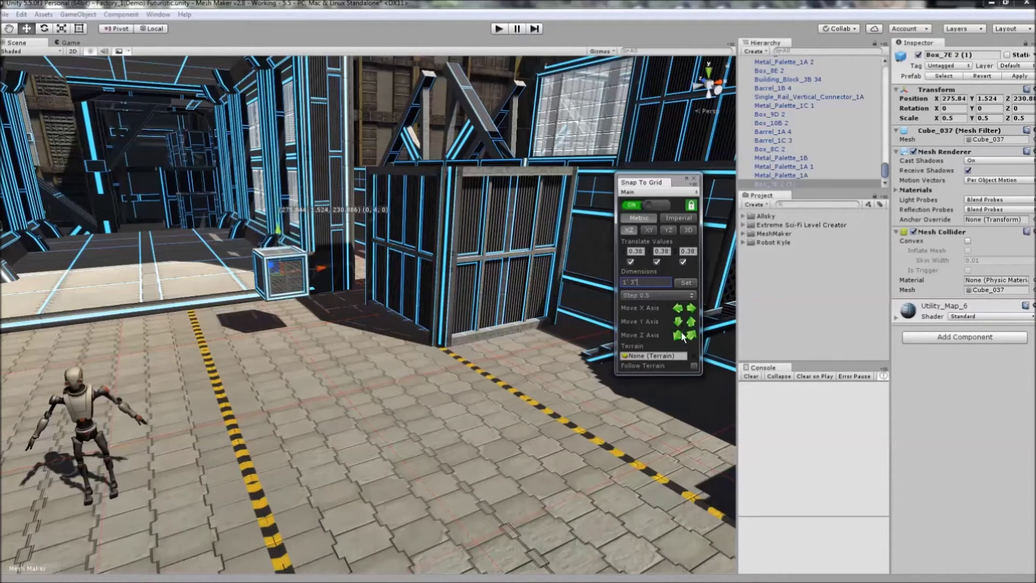
pyautogui.moveTo(286, 233); pyautogui.dragTo(272, 202)
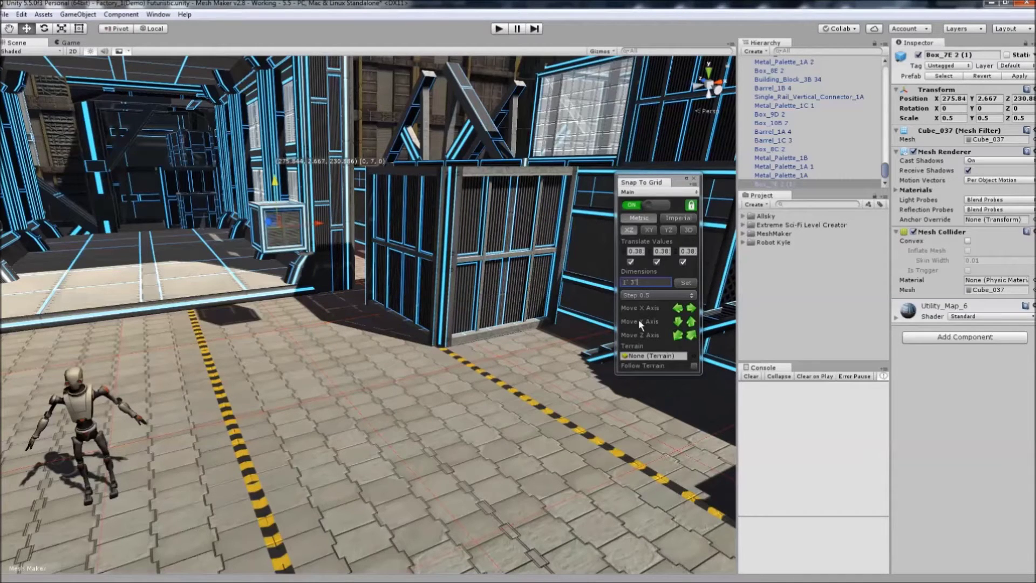
# Rotate the small box in 15-degree increments to -30 on X and -30 on Y
pyautogui.moveTo(413, 279); pyautogui.dragTo(381, 274, button='right')
pyautogui.scroll(3, 380, 274)
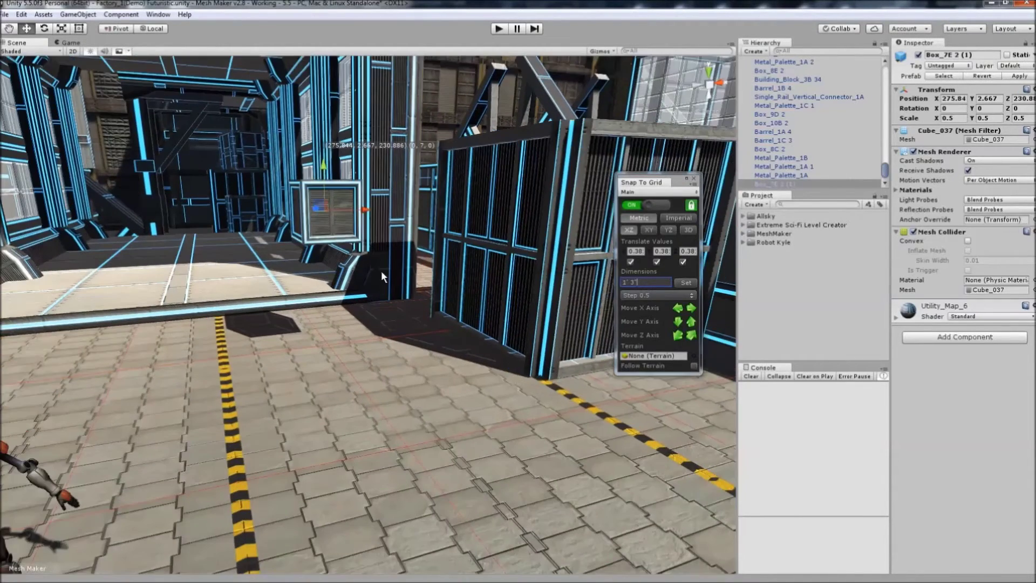
pyautogui.press('e')
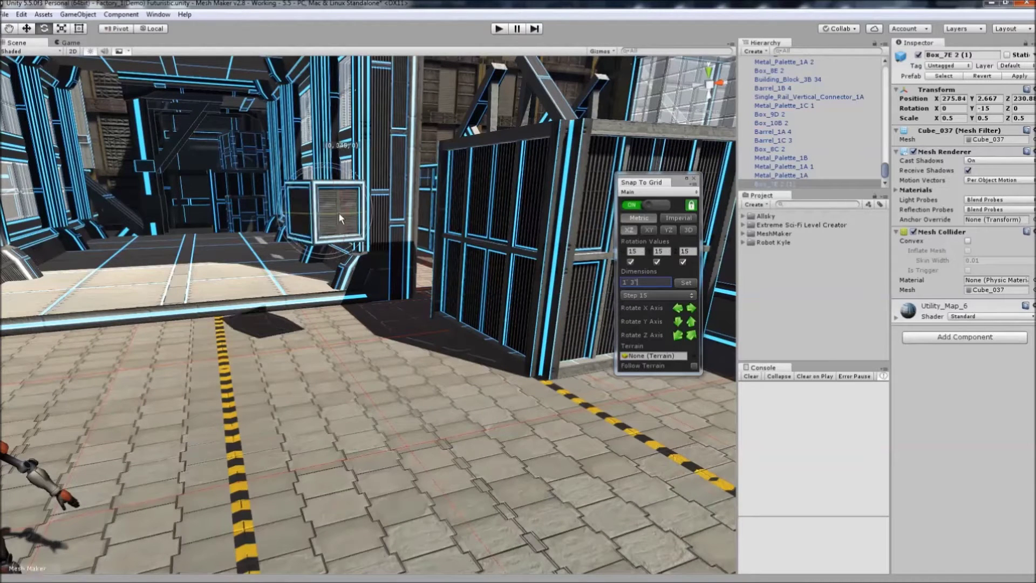
pyautogui.moveTo(339, 213); pyautogui.dragTo(371, 213)
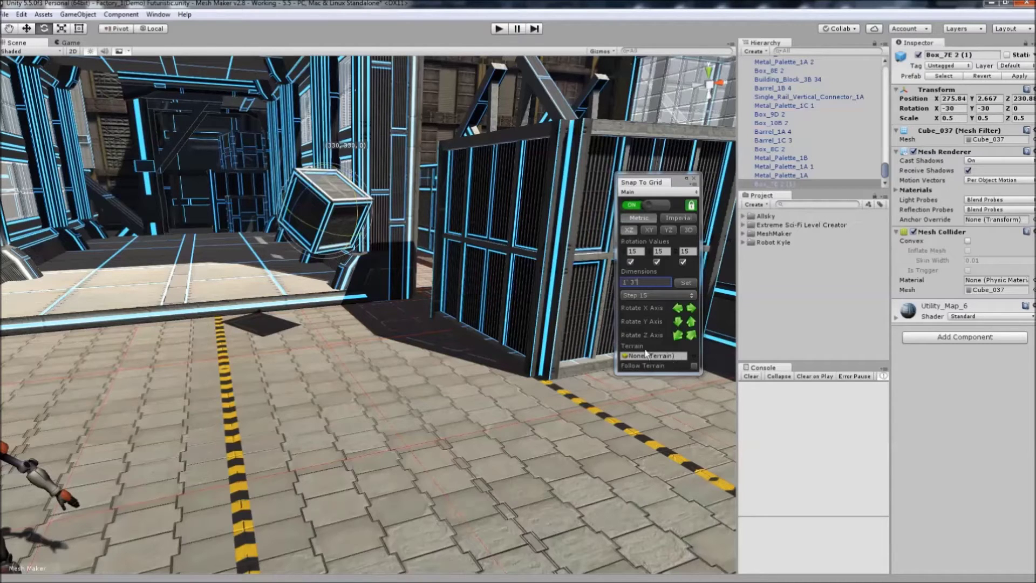
# Assign the scene's Terrain to the snapping tool and enable Follow Terrain for the small box
pyautogui.press('s')
pyautogui.moveTo(462, 361); pyautogui.dragTo(488, 359, button='right')
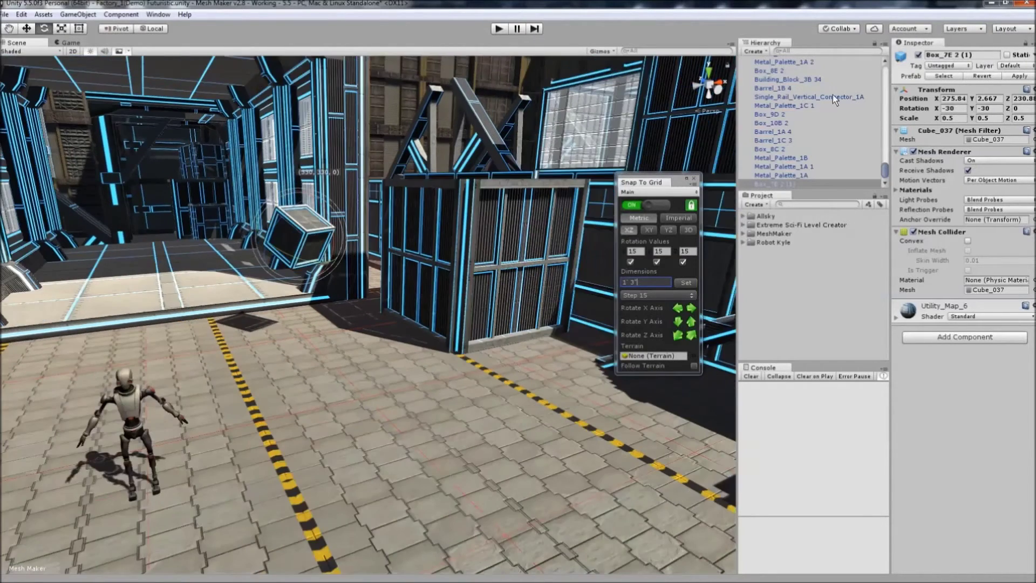
pyautogui.click(696, 355)
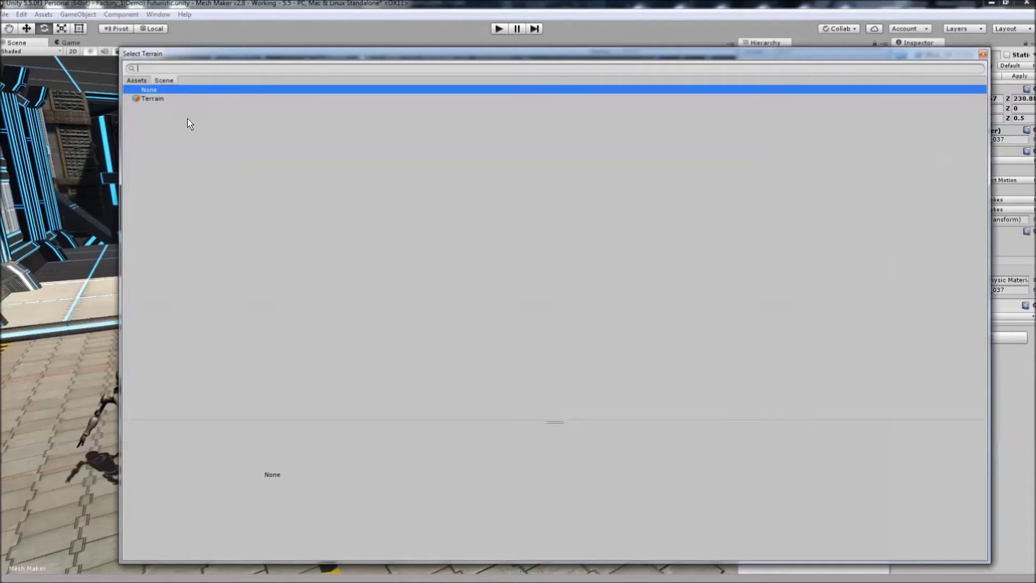
pyautogui.click(983, 54)
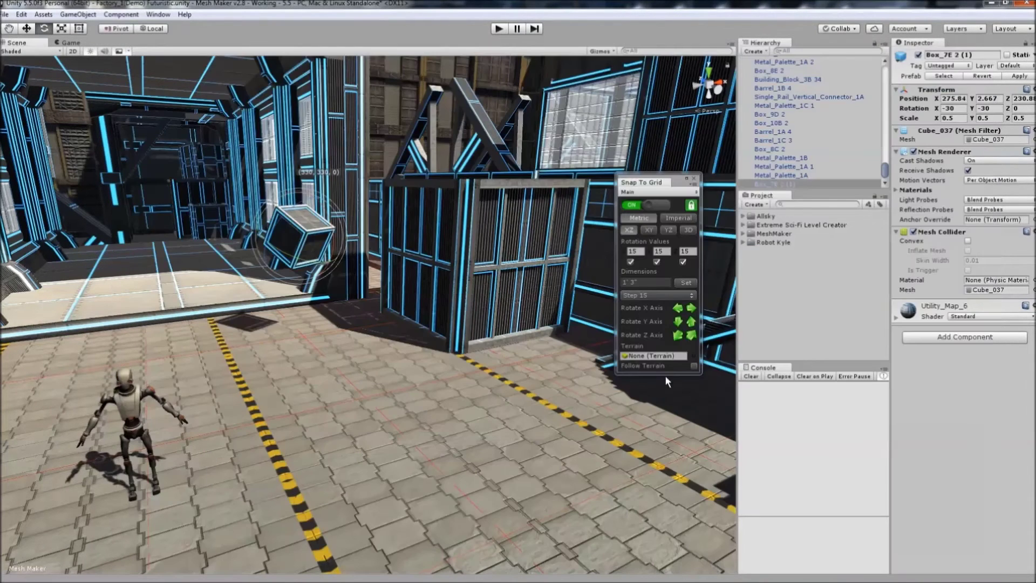
pyautogui.click(694, 366)
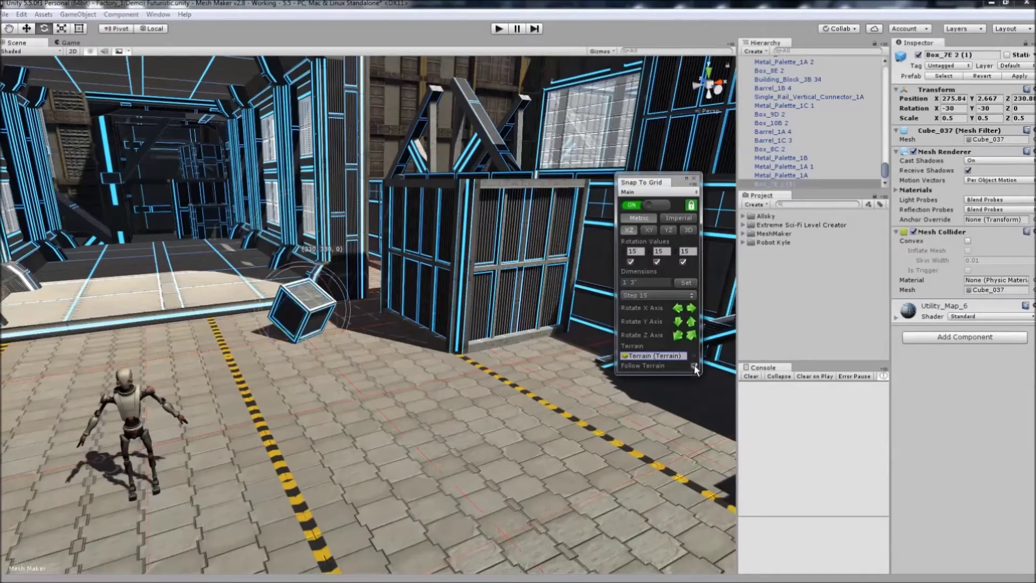
# Move the small box along the terrain surface to about X 275.46, Z 231.65
pyautogui.moveTo(508, 369); pyautogui.dragTo(410, 346, button='right')
pyautogui.press('w')
pyautogui.click(27, 29)
pyautogui.moveTo(392, 255); pyautogui.dragTo(448, 312)
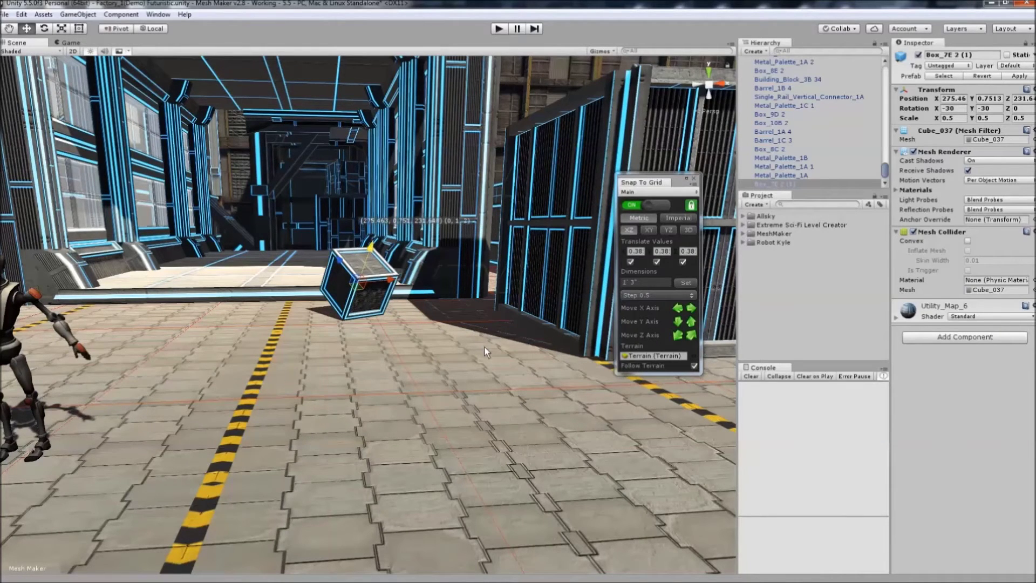
# Disable Follow Terrain and lift the small box above the ground to about X 276.6, Y 4.953, Z 229.74
pyautogui.moveTo(607, 369); pyautogui.dragTo(426, 329, button='right')
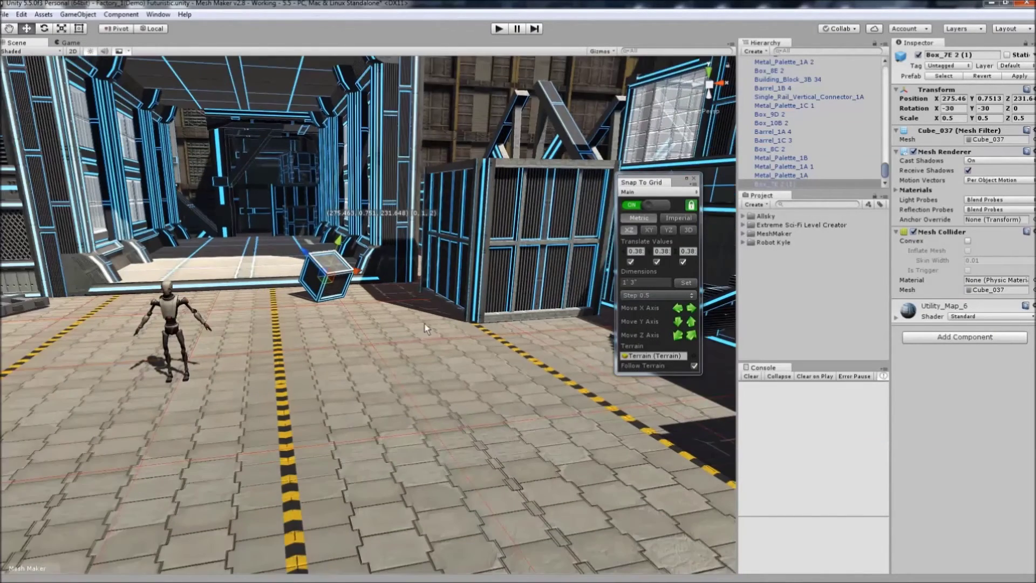
pyautogui.click(694, 366)
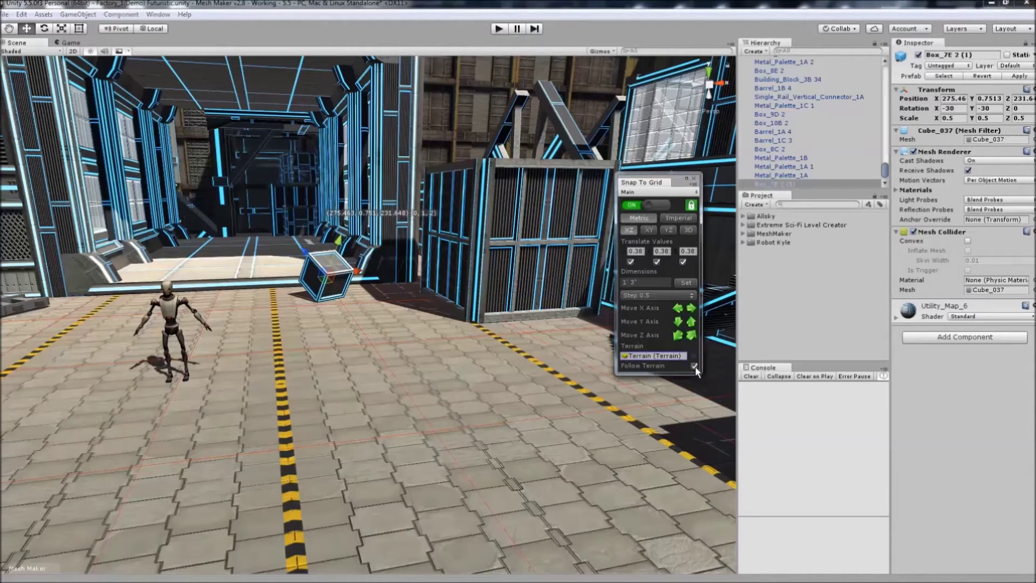
pyautogui.moveTo(346, 238); pyautogui.dragTo(432, 144)
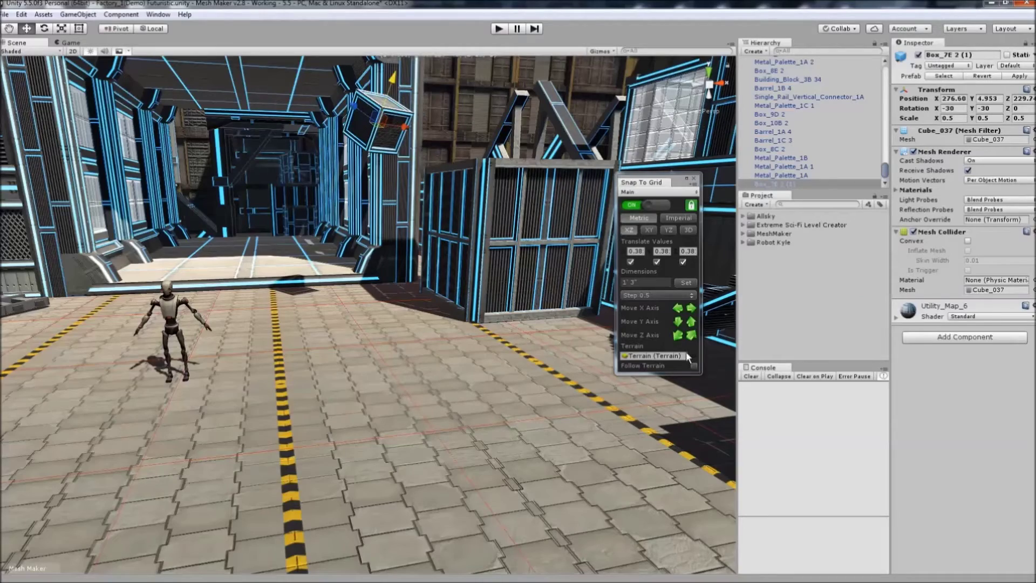
# Re-enable Follow Terrain to drop the small box onto the ground, keeping the Move tool active
pyautogui.click(694, 365)
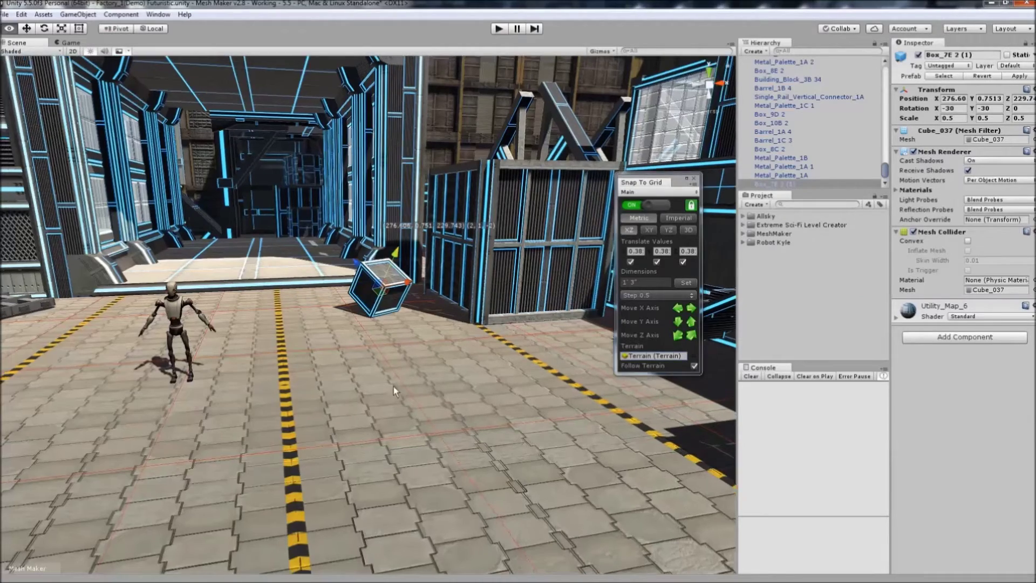
pyautogui.moveTo(393, 384); pyautogui.dragTo(302, 377, button='right')
pyautogui.click(25, 29)
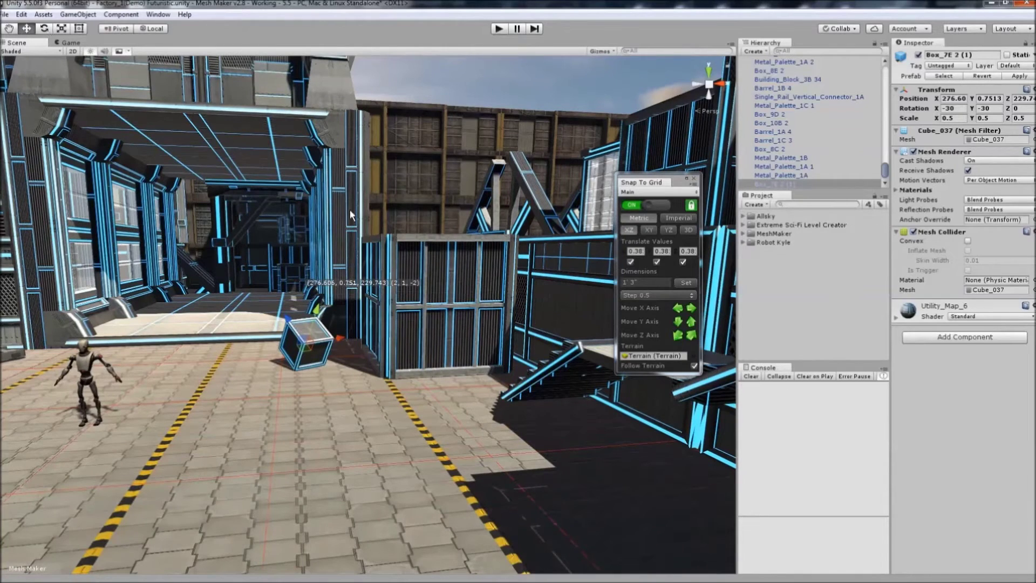
# Turn off Follow Terrain and rotate the small box to 30, -15, 15 in 15-degree increments
pyautogui.click(695, 366)
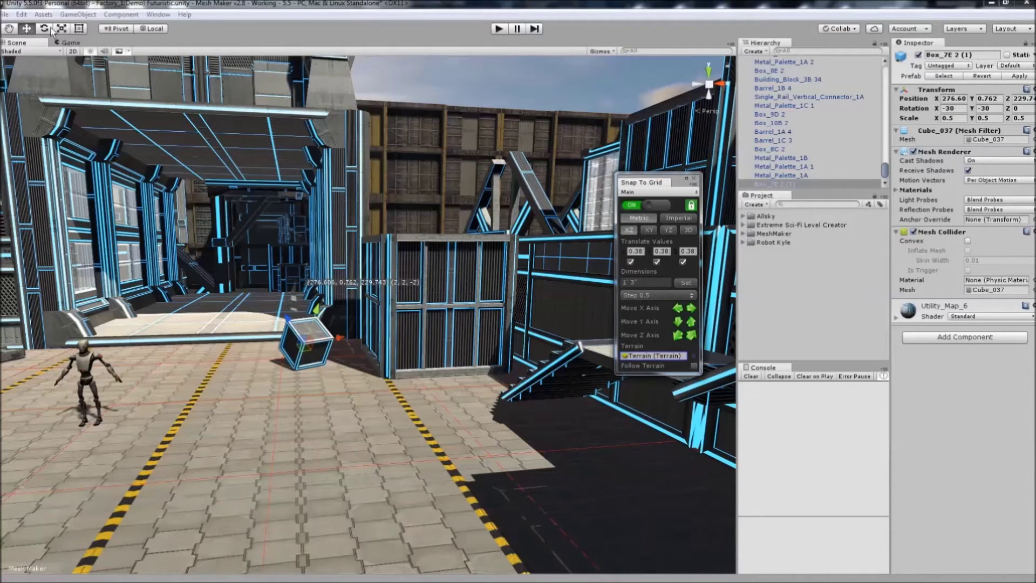
pyautogui.press('e')
pyautogui.moveTo(318, 311); pyautogui.dragTo(277, 342)
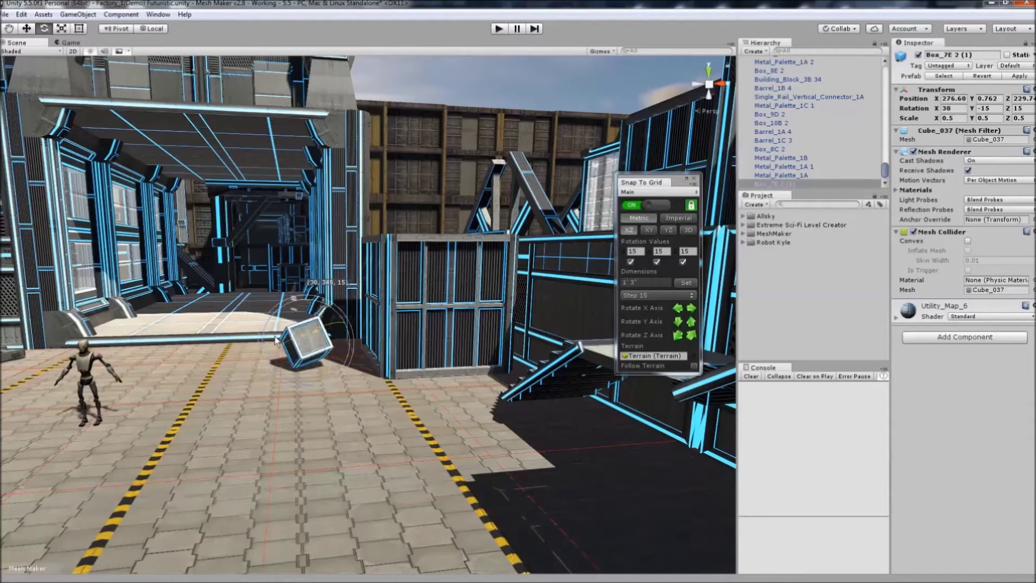
# Move the tilted box to about X 275.08, Z 231.27 and re-enable Follow Terrain
pyautogui.click(26, 28)
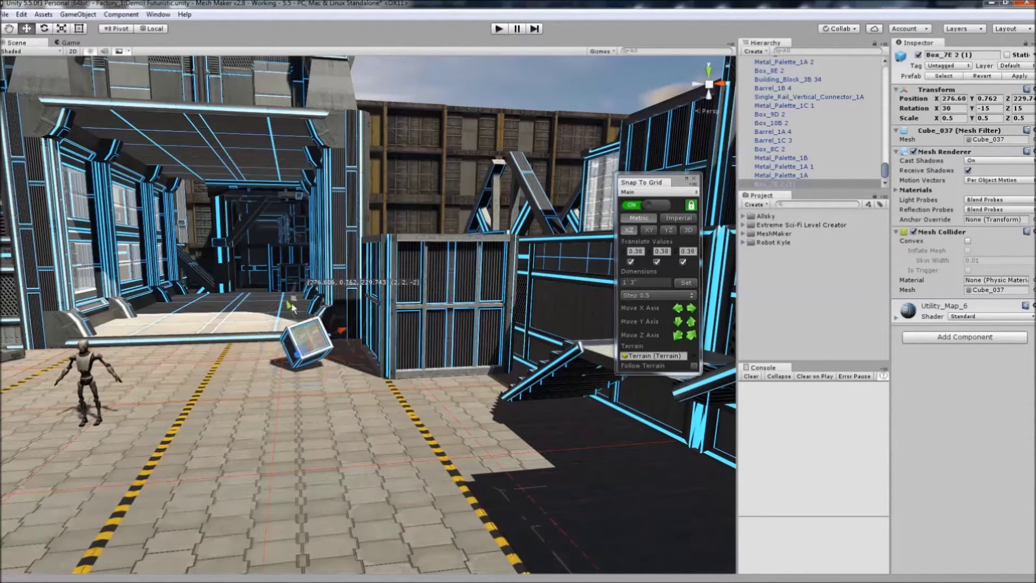
pyautogui.moveTo(294, 309); pyautogui.dragTo(258, 226)
pyautogui.click(693, 365)
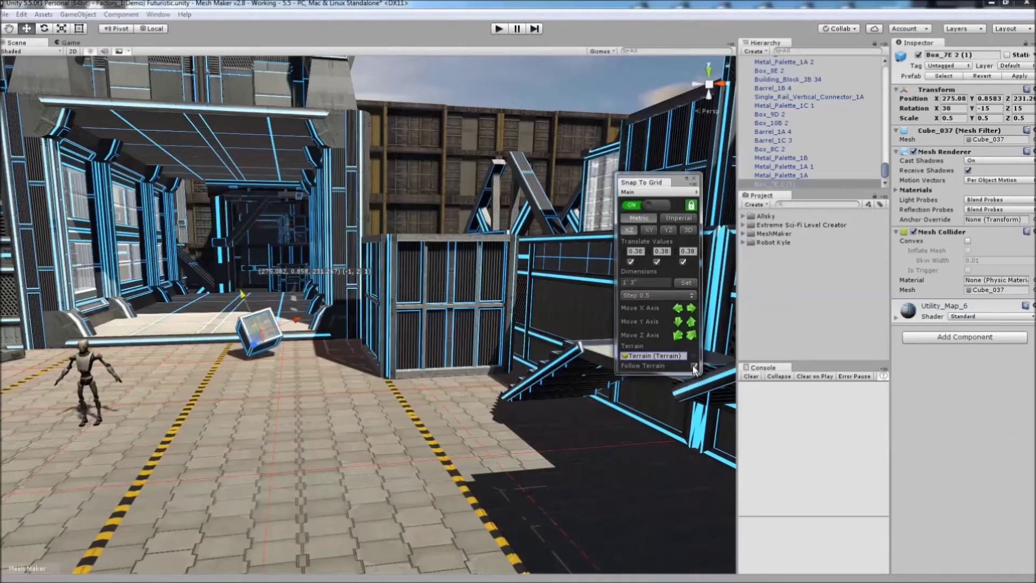
pyautogui.moveTo(423, 362); pyautogui.dragTo(323, 317, button='right')
pyautogui.press('w')
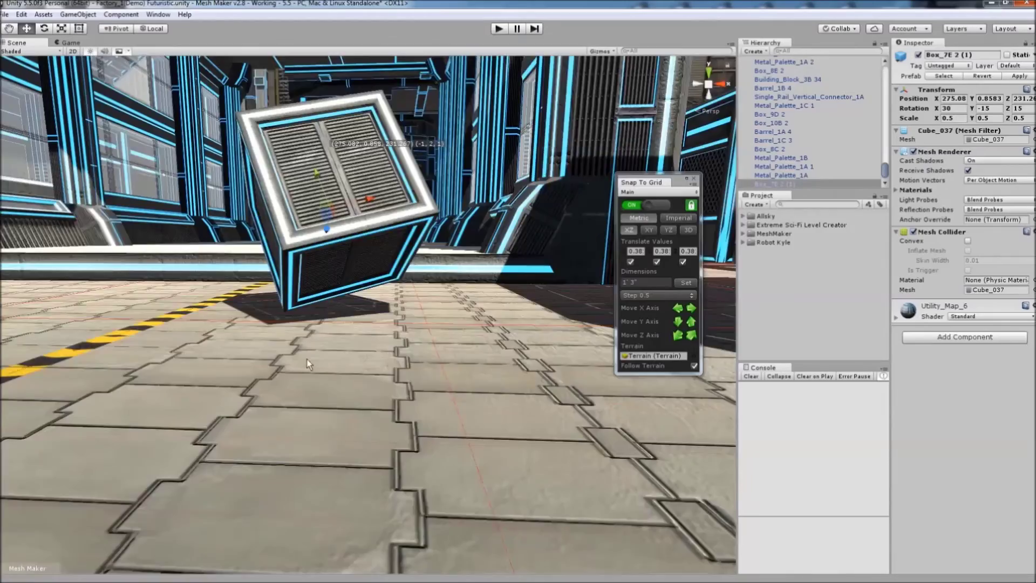
pyautogui.moveTo(309, 365); pyautogui.dragTo(458, 326, button='right')
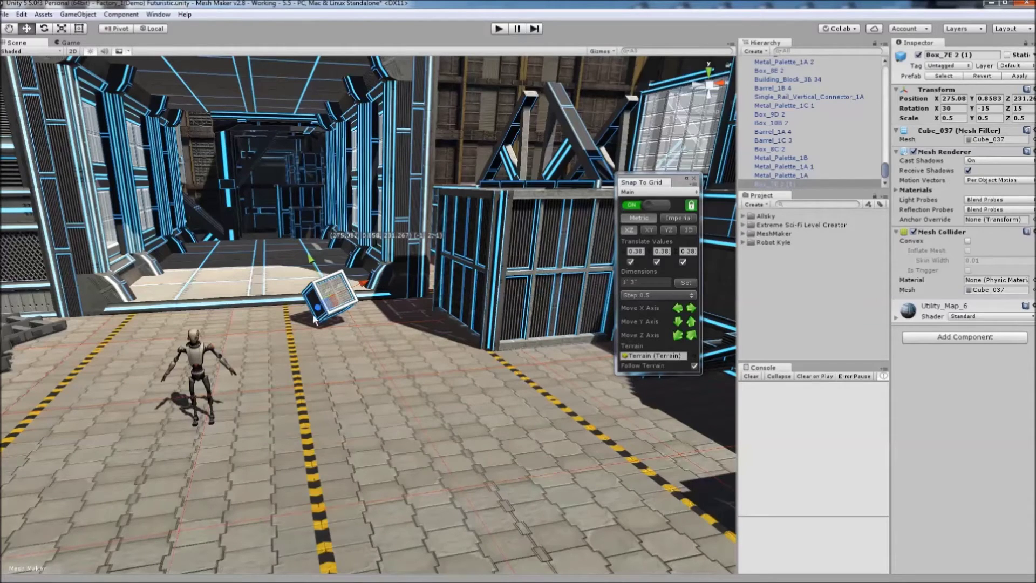
# Raise a broad mound in the paved terrain in front of the box and robot with the Raise/Lower Terrain tool
pyautogui.keyDown('alt'); pyautogui.moveTo(318, 319); pyautogui.dragTo(393, 329); pyautogui.keyUp('alt')
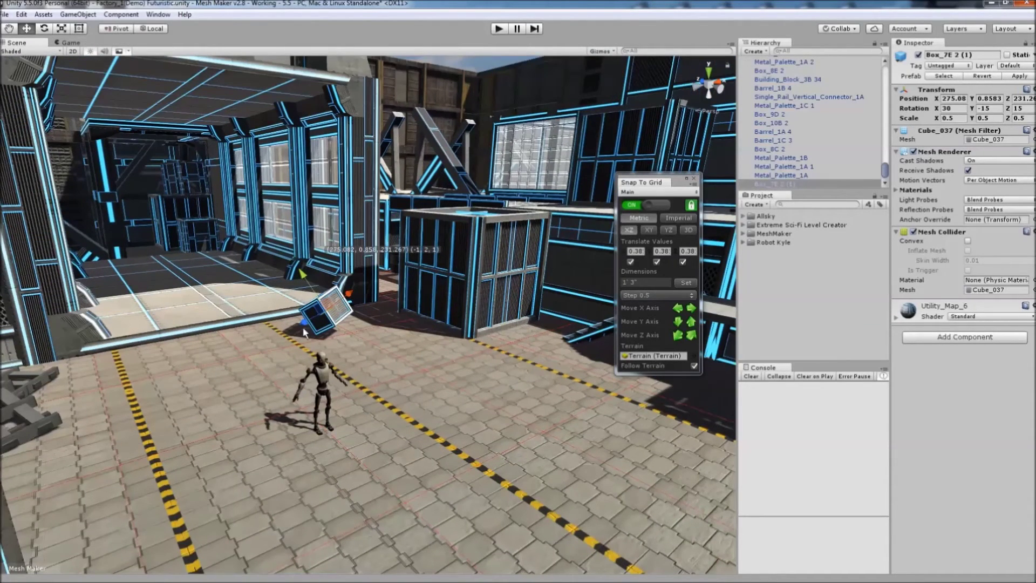
pyautogui.moveTo(338, 357); pyautogui.dragTo(367, 410, button='right')
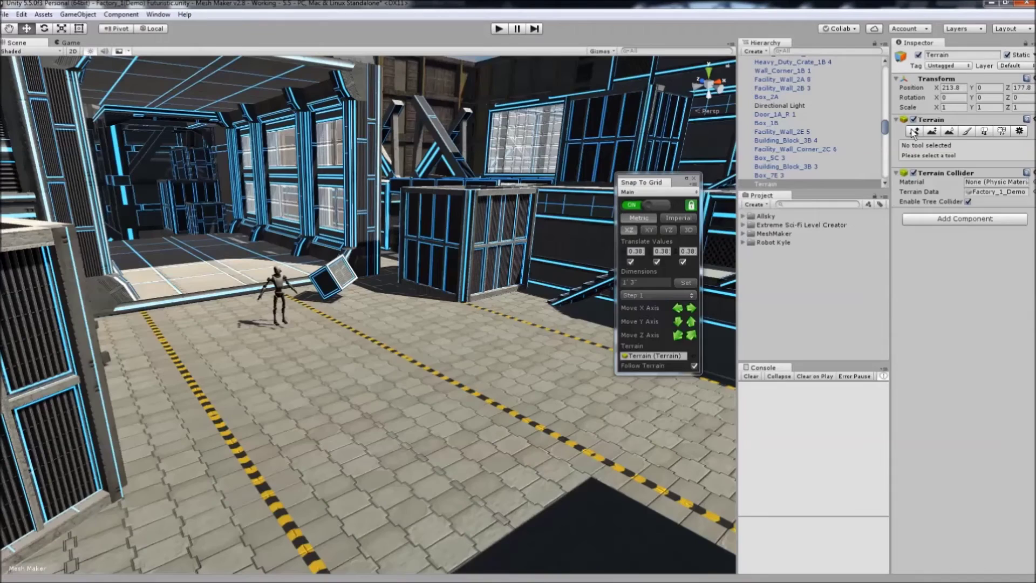
pyautogui.click(913, 131)
pyautogui.moveTo(475, 377); pyautogui.dragTo(456, 362)
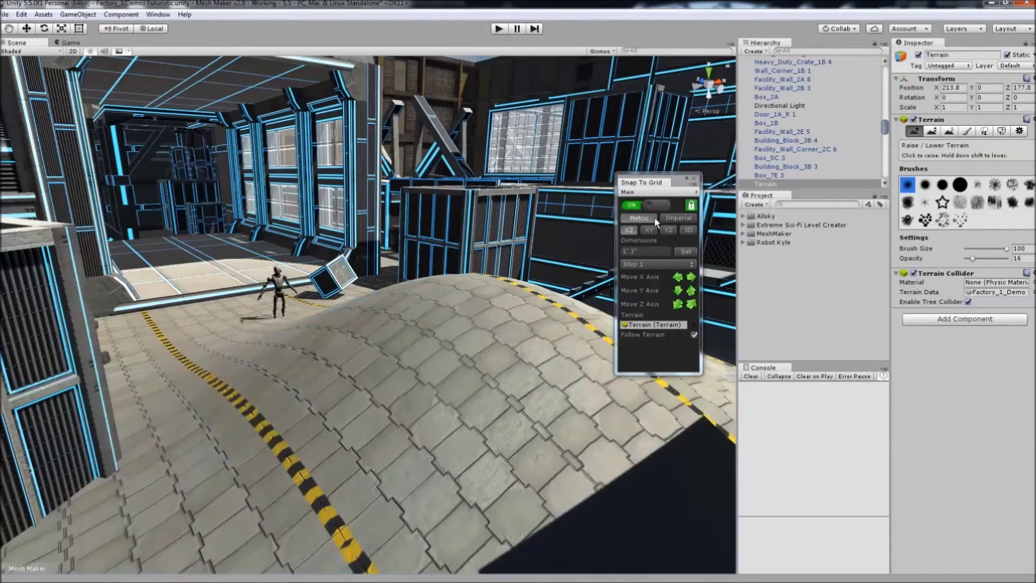
# Select Robot Kyle and move it along Z up onto the raised mound, to about Z 221.74
pyautogui.click(776, 253)
pyautogui.click(284, 293)
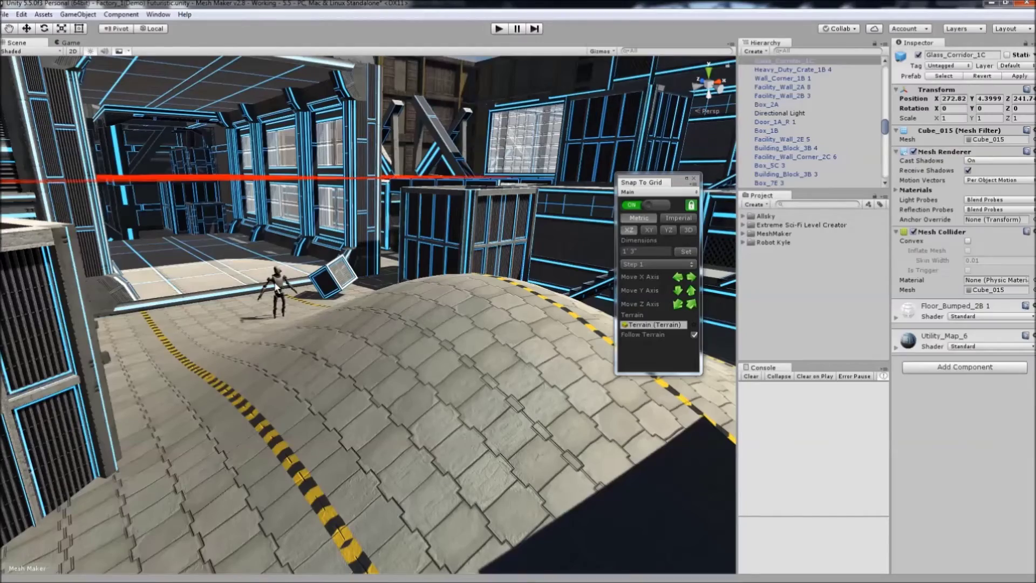
pyautogui.moveTo(278, 289); pyautogui.dragTo(209, 182, button='right')
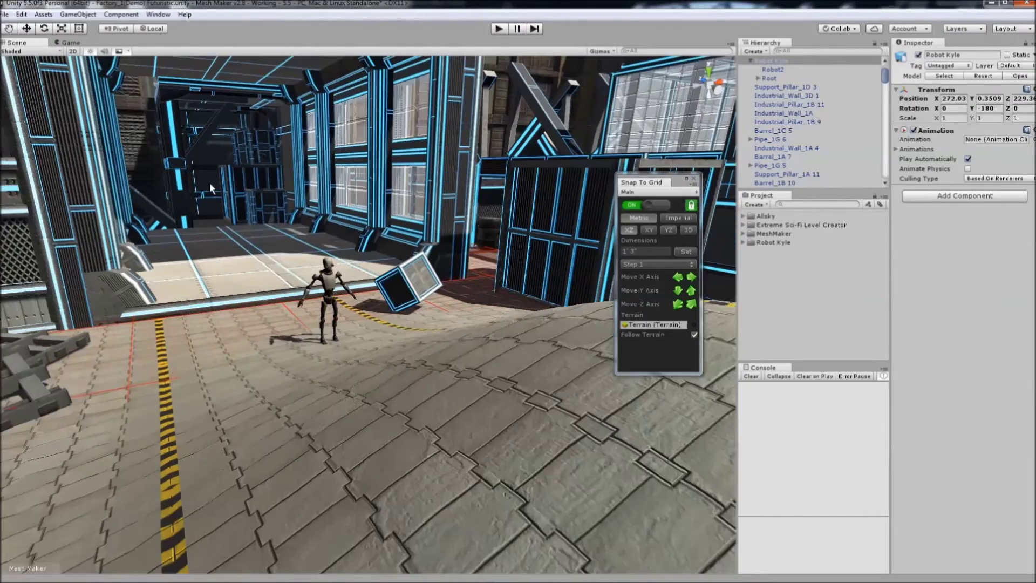
pyautogui.click(25, 30)
pyautogui.moveTo(232, 332); pyautogui.dragTo(308, 357, button='right')
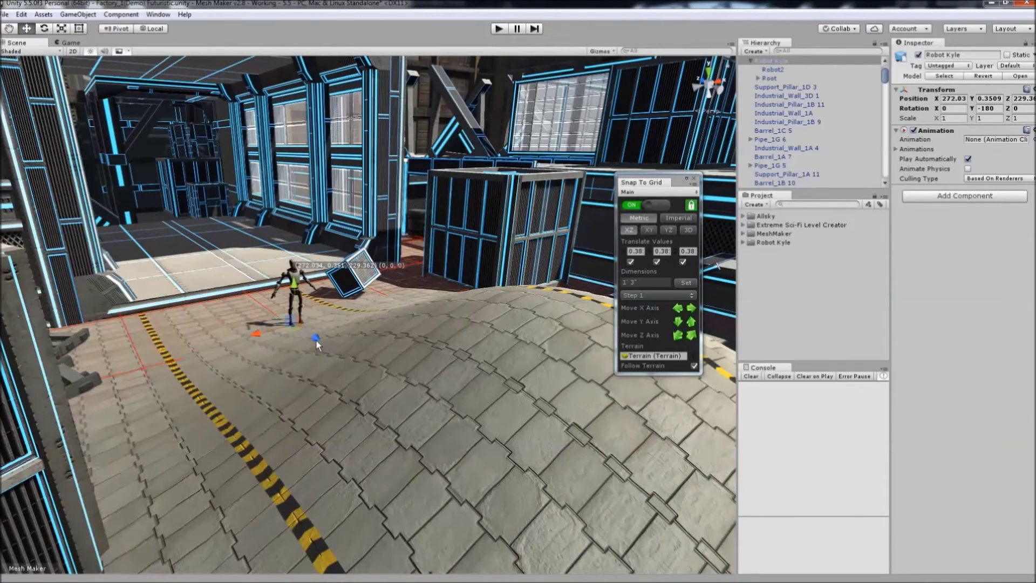
pyautogui.moveTo(316, 340); pyautogui.dragTo(474, 362)
# Move the robot back along the mound in Z to about Z 224.79
pyautogui.moveTo(393, 391); pyautogui.dragTo(445, 341, button='right')
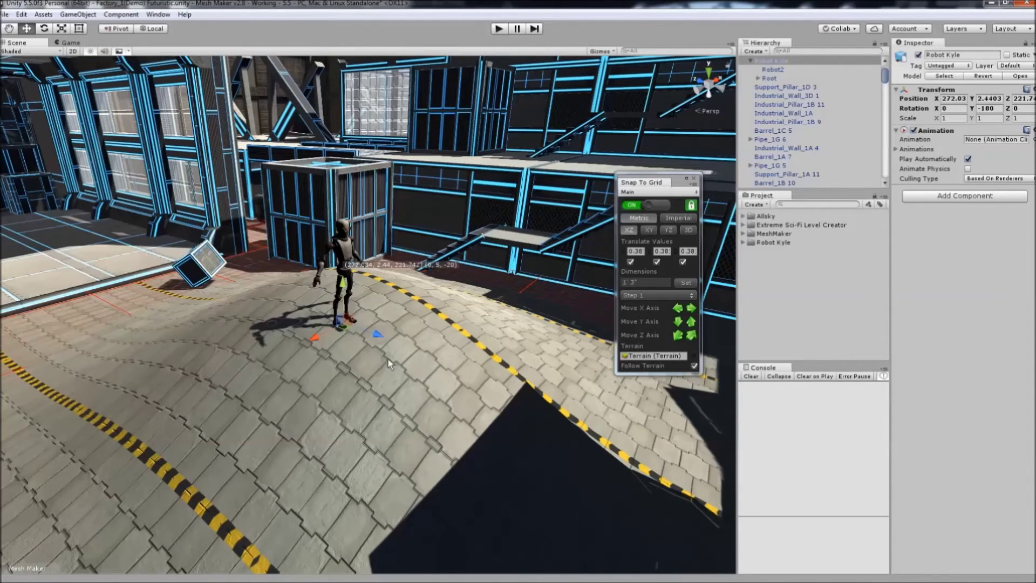
pyautogui.moveTo(373, 333); pyautogui.dragTo(248, 362)
pyautogui.moveTo(442, 362); pyautogui.dragTo(426, 310, button='right')
pyautogui.press('d')
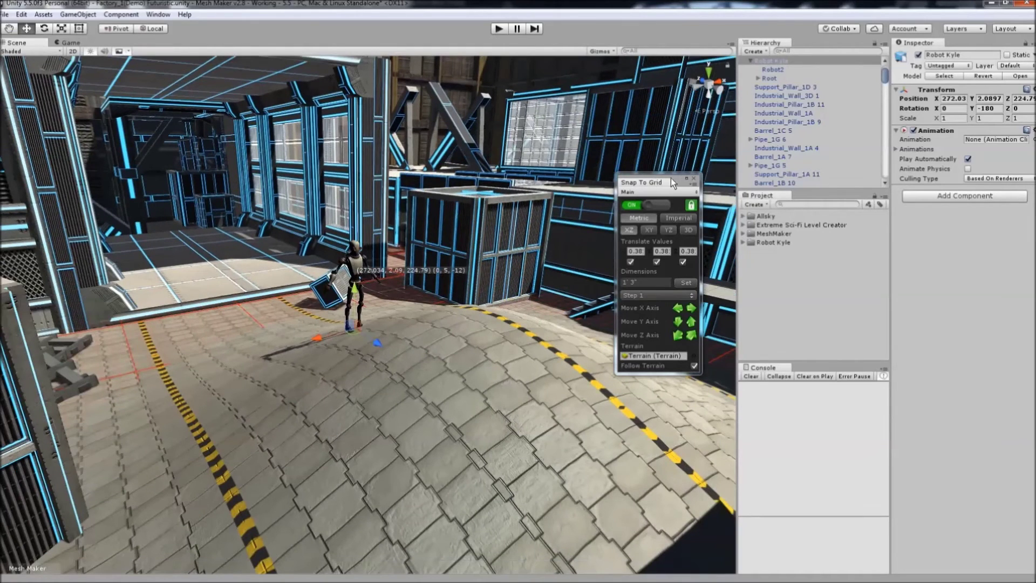
# Reposition the Snap To Grid window slightly and show its Settings page
pyautogui.moveTo(671, 182); pyautogui.dragTo(645, 174)
pyautogui.click(629, 185)
pyautogui.click(634, 209)
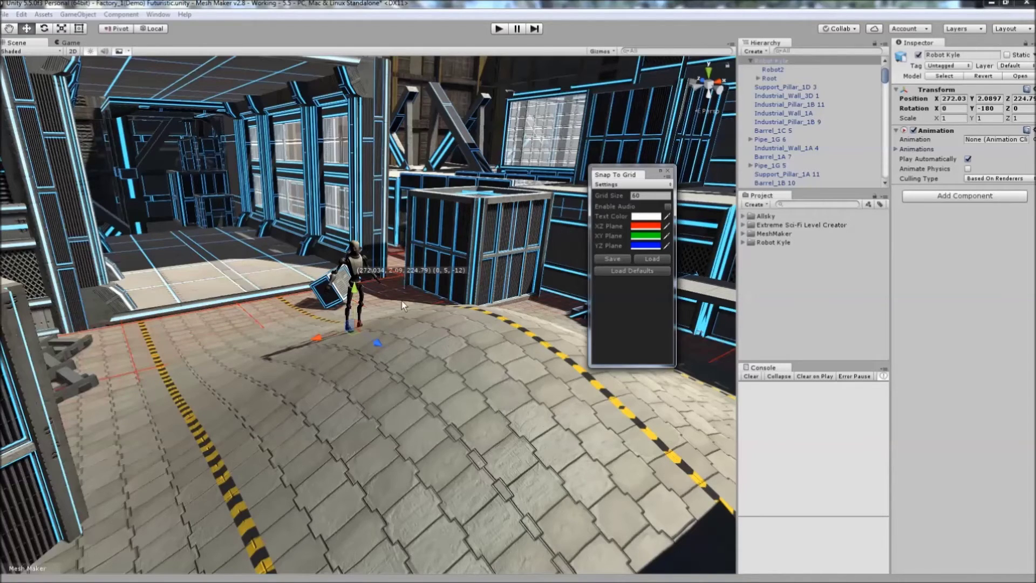
# Move the robot along X over the mound to about X 273.18 and load Snap To Grid's default settings
pyautogui.moveTo(401, 300)
pyautogui.keyDown('alt'); pyautogui.mouseDown()
pyautogui.moveTo(415, 310)
pyautogui.moveTo(378, 294)
pyautogui.moveTo(421, 304)
pyautogui.mouseUp(); pyautogui.keyUp('alt')
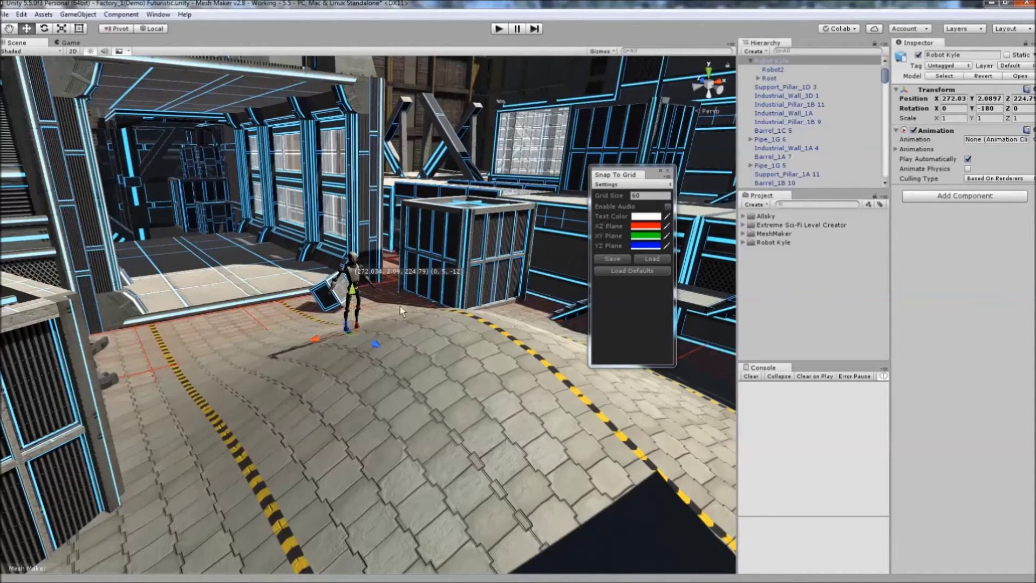
pyautogui.moveTo(321, 335); pyautogui.dragTo(415, 308)
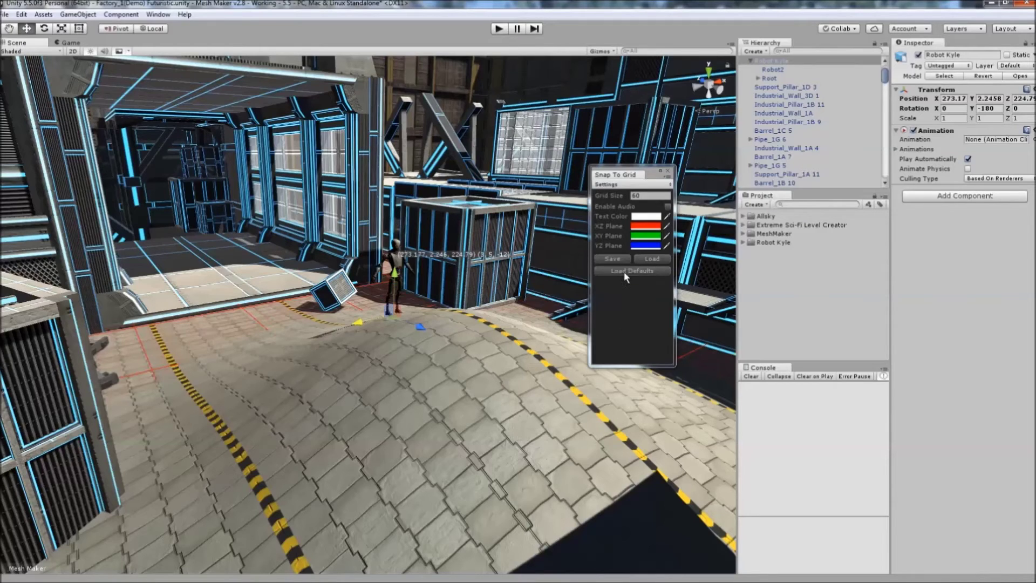
pyautogui.click(625, 270)
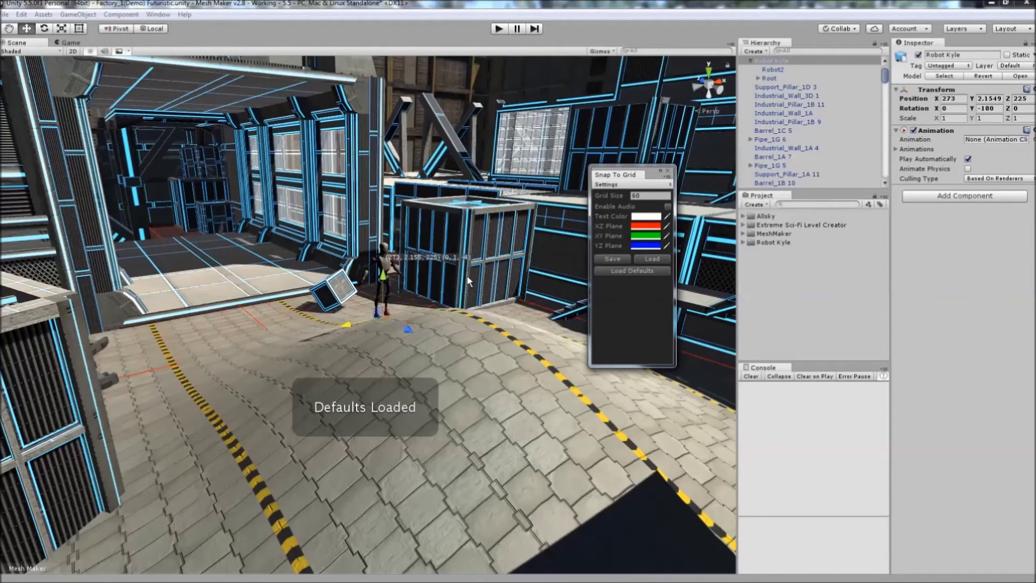
# View the system information from Snap To Grid's Help page, then return to the Main page
pyautogui.click(619, 184)
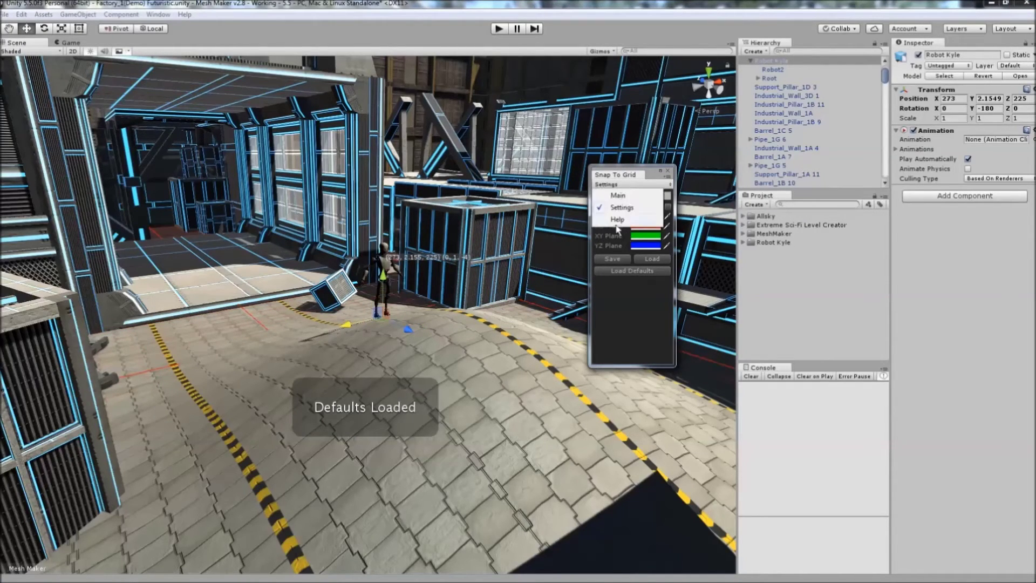
pyautogui.click(618, 220)
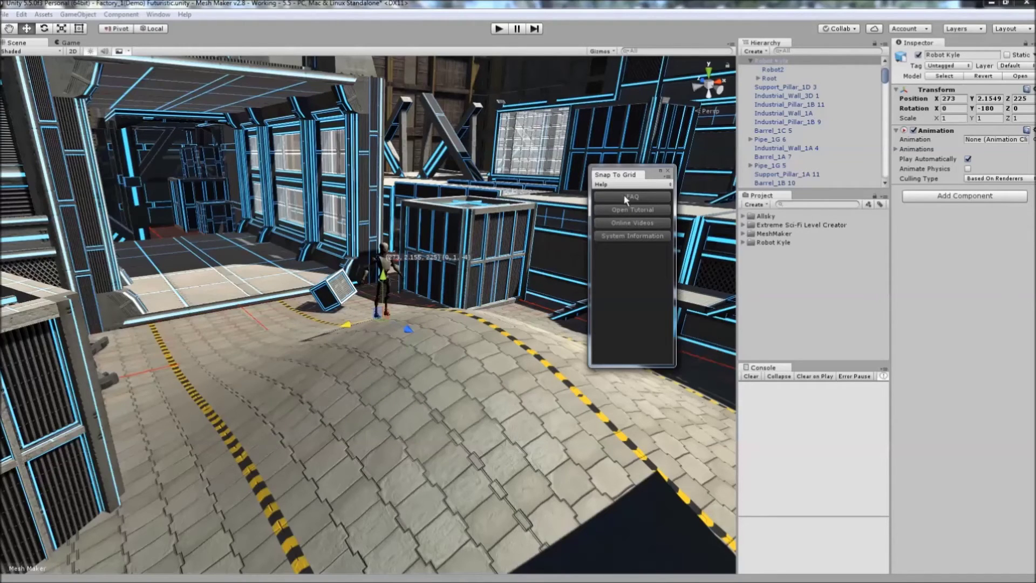
pyautogui.click(633, 237)
pyautogui.click(634, 372)
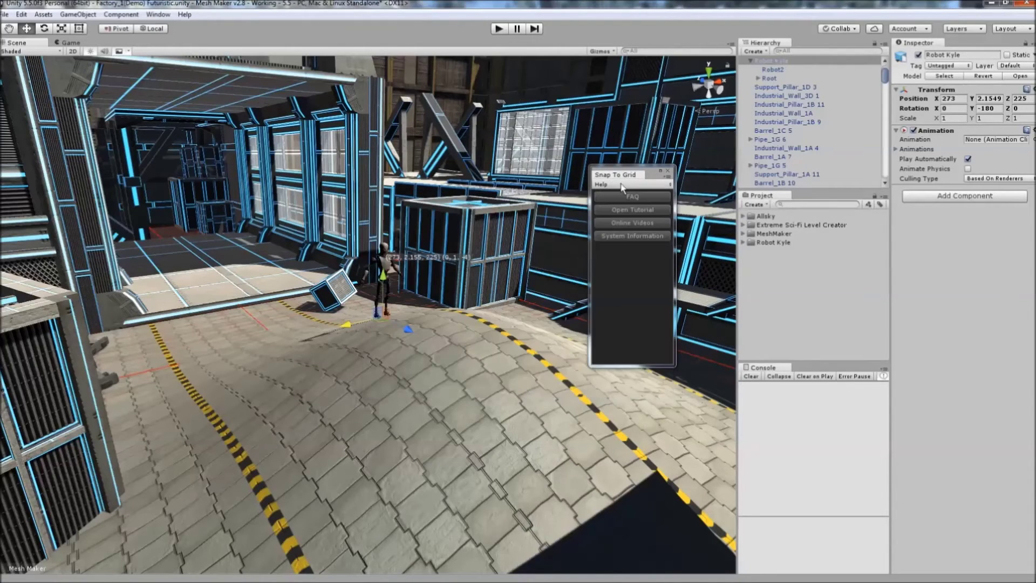
pyautogui.click(623, 185)
pyautogui.click(615, 193)
pyautogui.scroll(3, 487, 270)
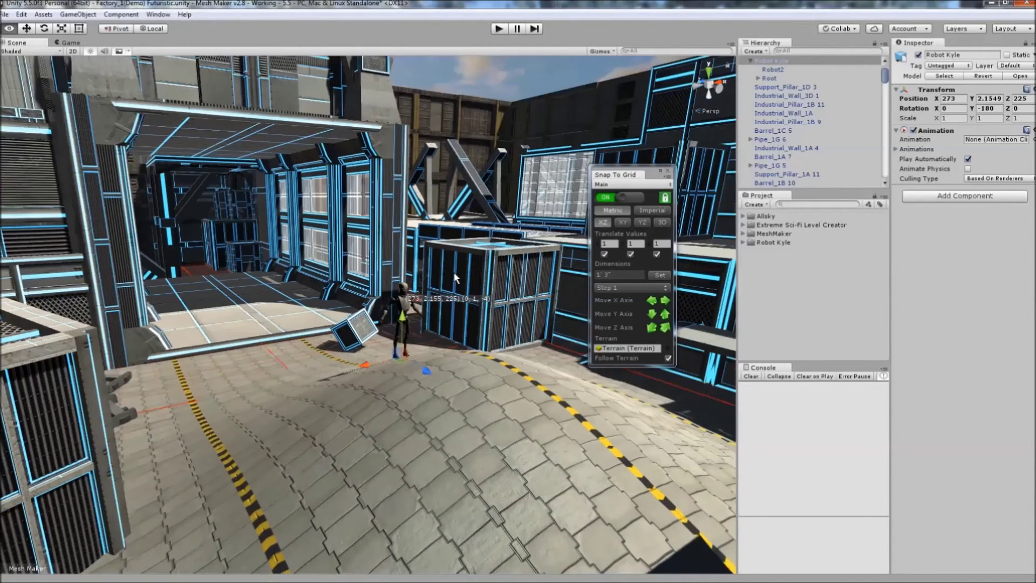
pyautogui.keyDown('alt'); pyautogui.moveTo(454, 273); pyautogui.dragTo(421, 302); pyautogui.keyUp('alt')
pyautogui.scroll(6, 463, 284)
pyautogui.scroll(-6, 462, 284)
pyautogui.keyDown('alt'); pyautogui.moveTo(502, 302); pyautogui.dragTo(462, 297); pyautogui.keyUp('alt')
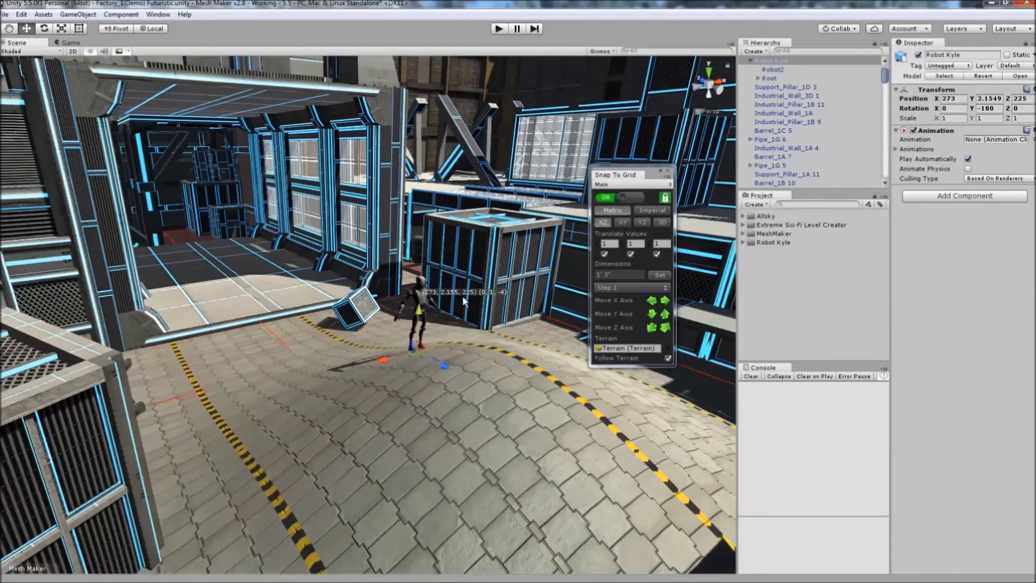
pyautogui.moveTo(464, 301); pyautogui.dragTo(442, 311, button='right')
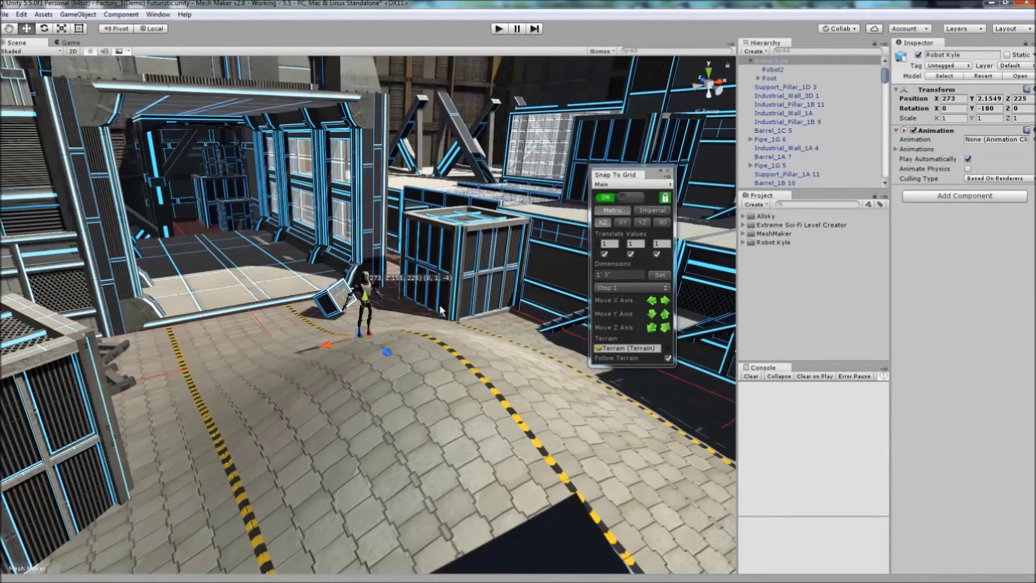